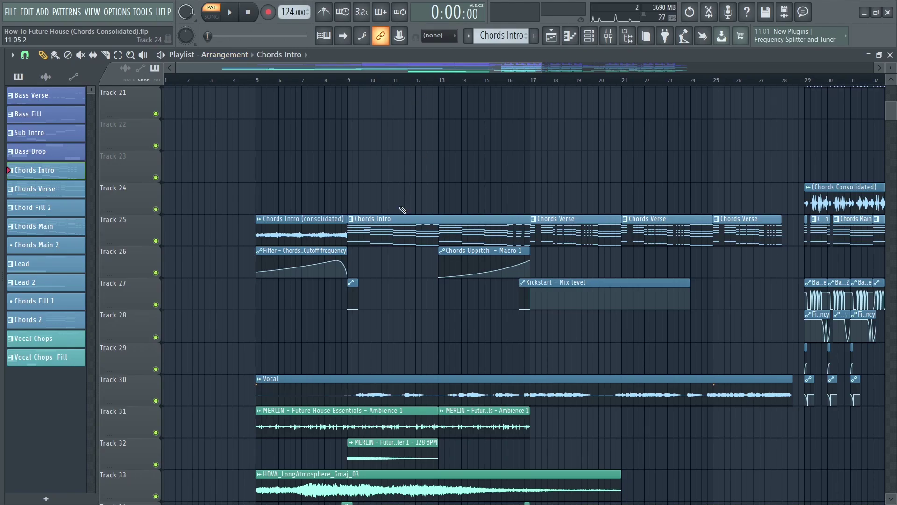
# Open the intro chord pattern in the piano roll and highlight its opening bass notes and the chords of the first four bars.
pyautogui.press('F7')
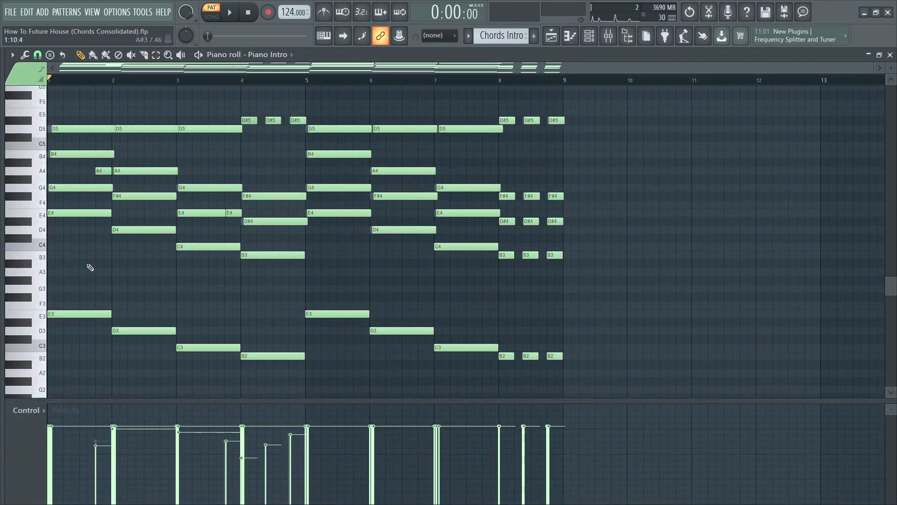
pyautogui.moveTo(68, 294); pyautogui.dragTo(261, 367)
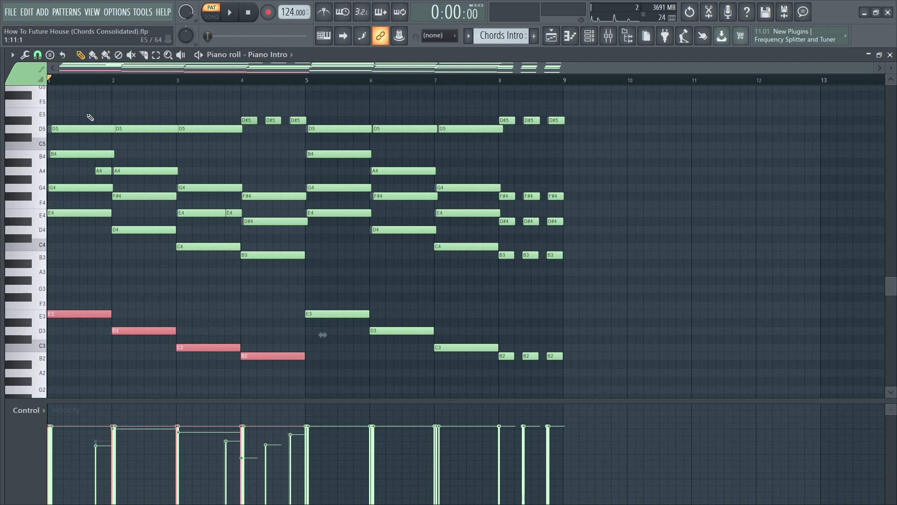
pyautogui.scroll(2, 141, 266)
pyautogui.moveTo(89, 114); pyautogui.dragTo(76, 370)
pyautogui.moveTo(260, 100); pyautogui.dragTo(236, 358)
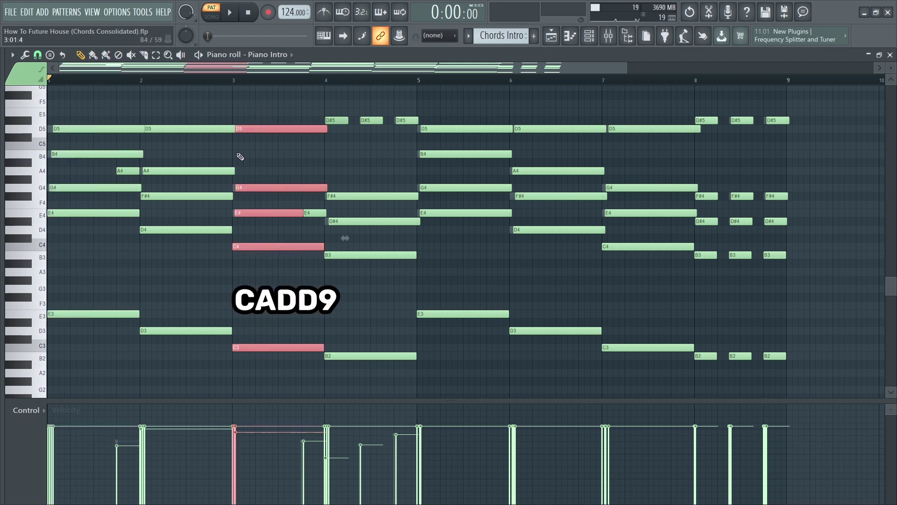
pyautogui.moveTo(354, 136); pyautogui.dragTo(354, 379)
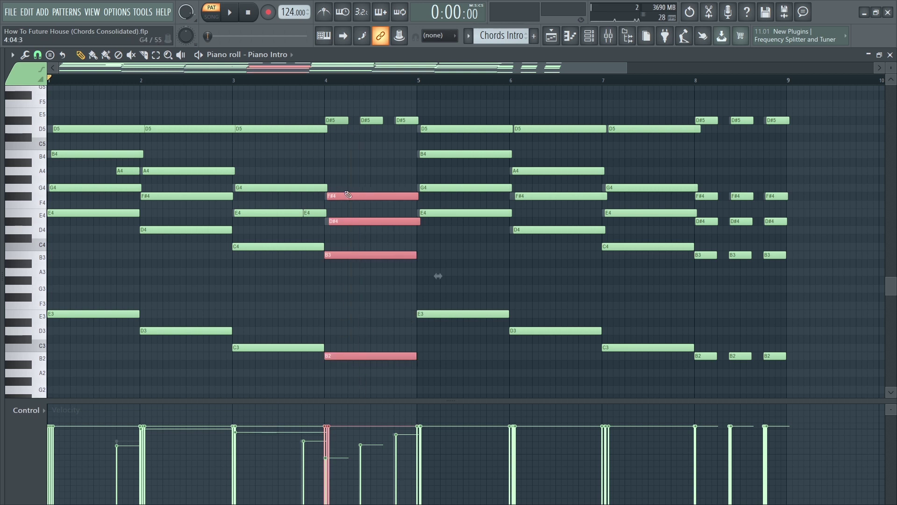
# Try lowering the D#4 note in bar 4 to D4, and move it back up a semitone.
pyautogui.click(355, 221)
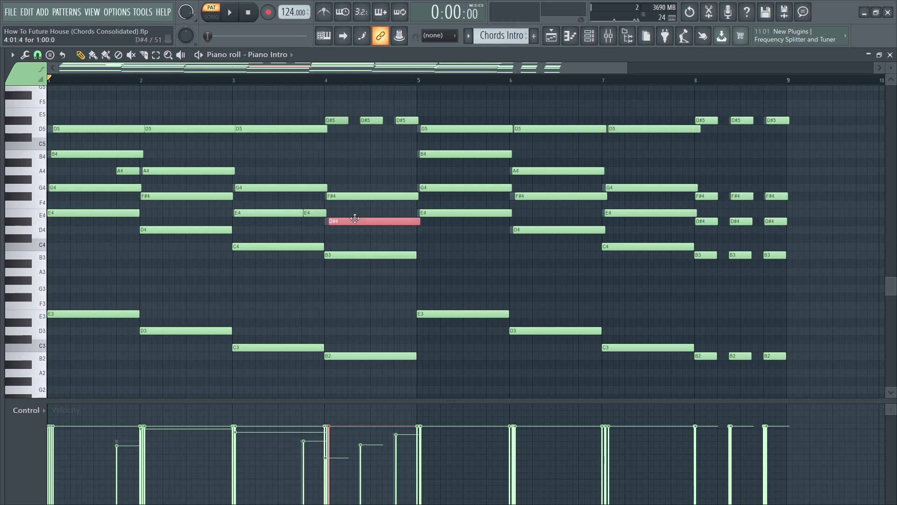
pyautogui.hotkey('shift', 'Down')
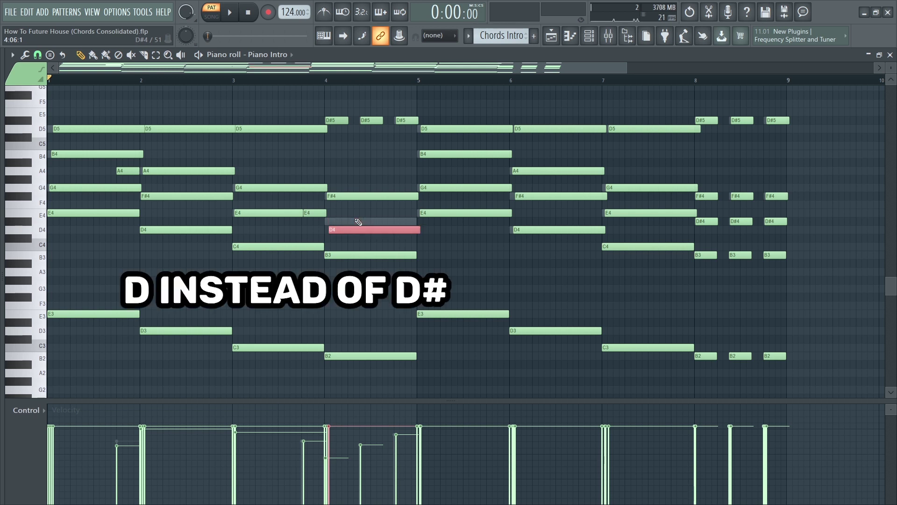
pyautogui.hotkey('shift', 'Up')
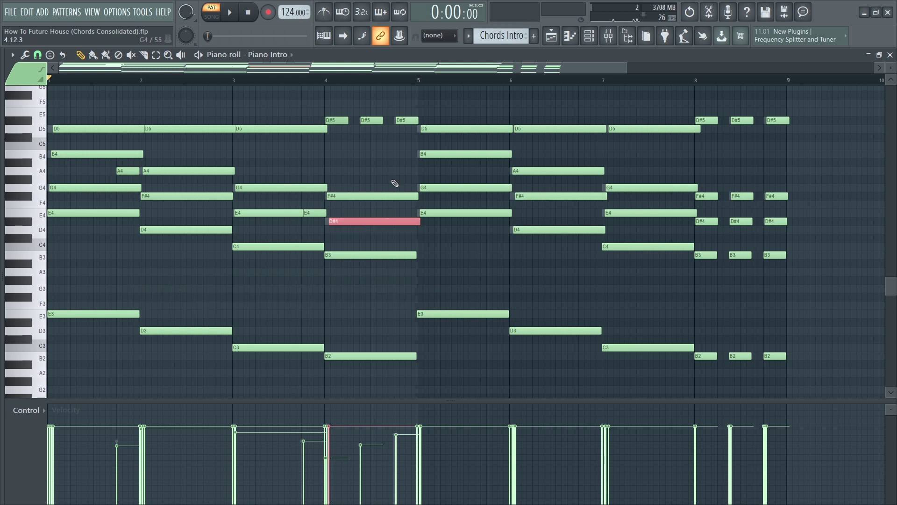
# Select the B2, B3, D#4 and F#4 notes of the bar 4 chord and play the pattern from just before bar 4.
pyautogui.moveTo(373, 372); pyautogui.dragTo(373, 171)
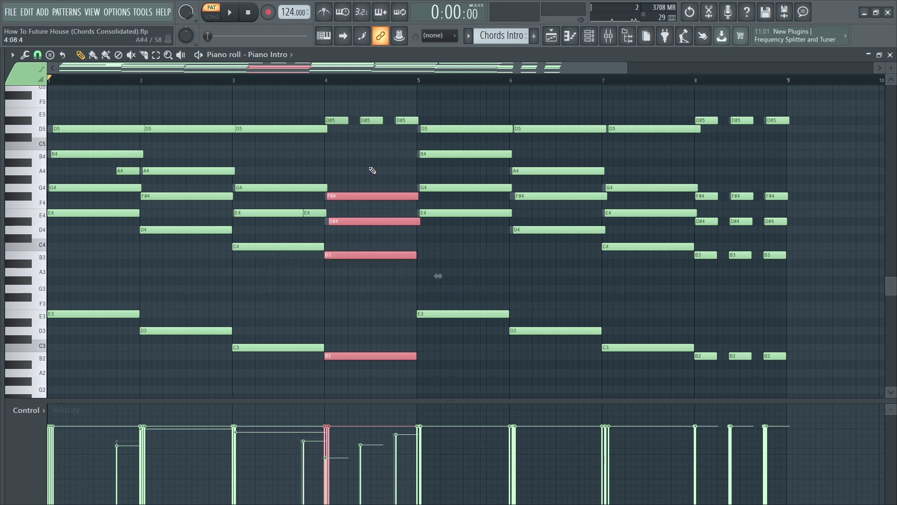
pyautogui.click(320, 82)
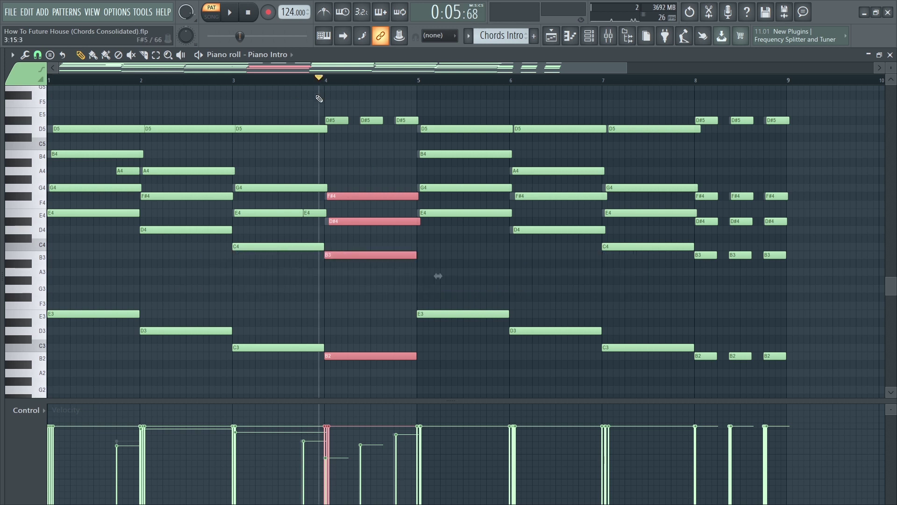
pyautogui.press('space')
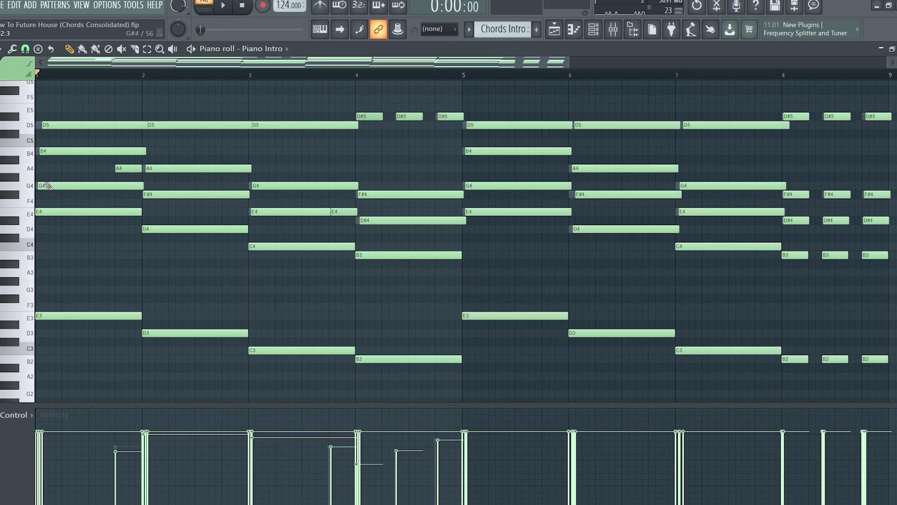
# Examine the staggered start times of the first chord's E4, G4, B4 and D5 notes.
pyautogui.scroll(3, 60, 229)
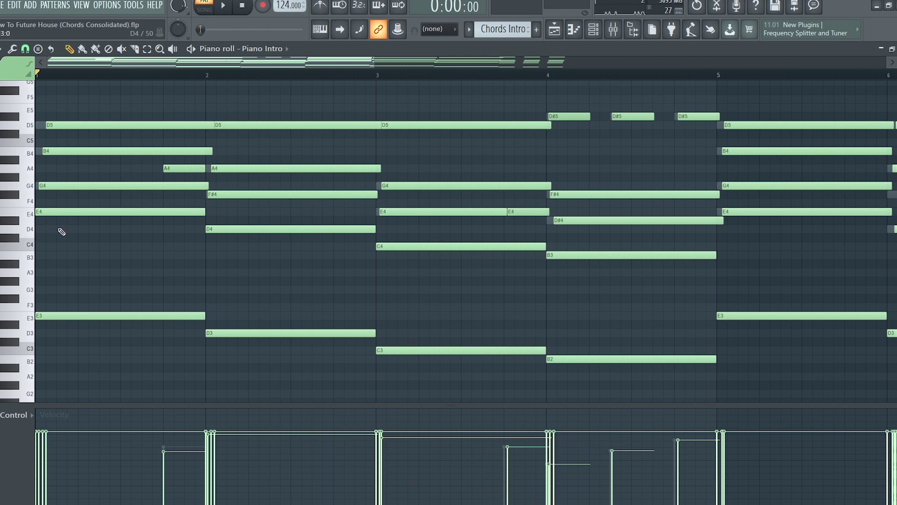
pyautogui.moveTo(60, 231); pyautogui.dragTo(79, 114)
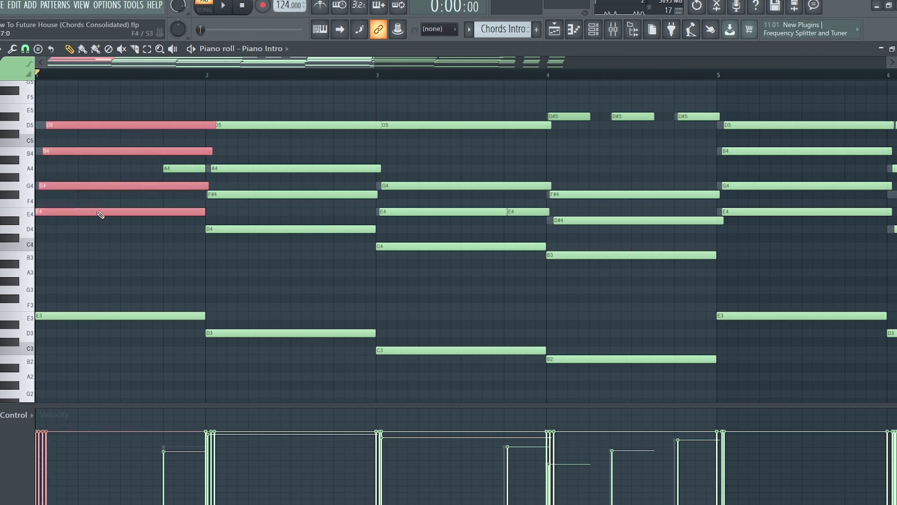
pyautogui.scroll(-2, 100, 214)
pyautogui.click(118, 159)
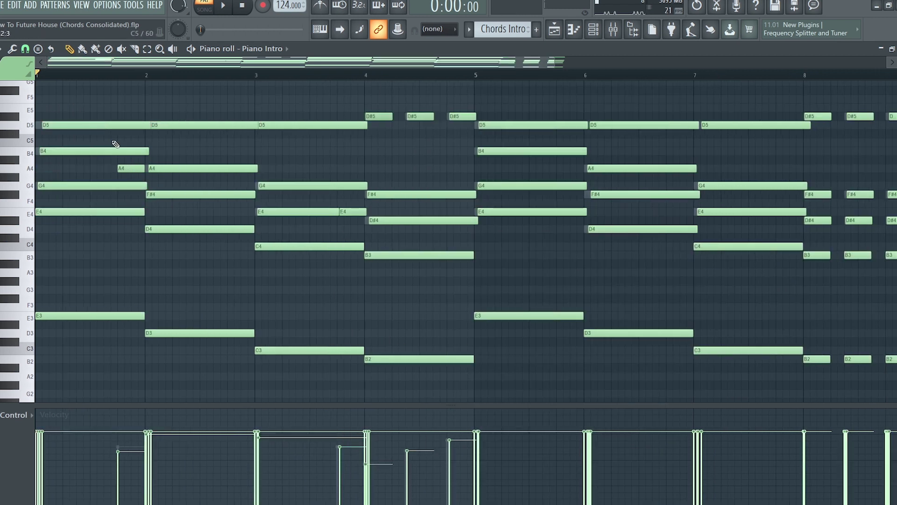
pyautogui.scroll(-1, 287, 164)
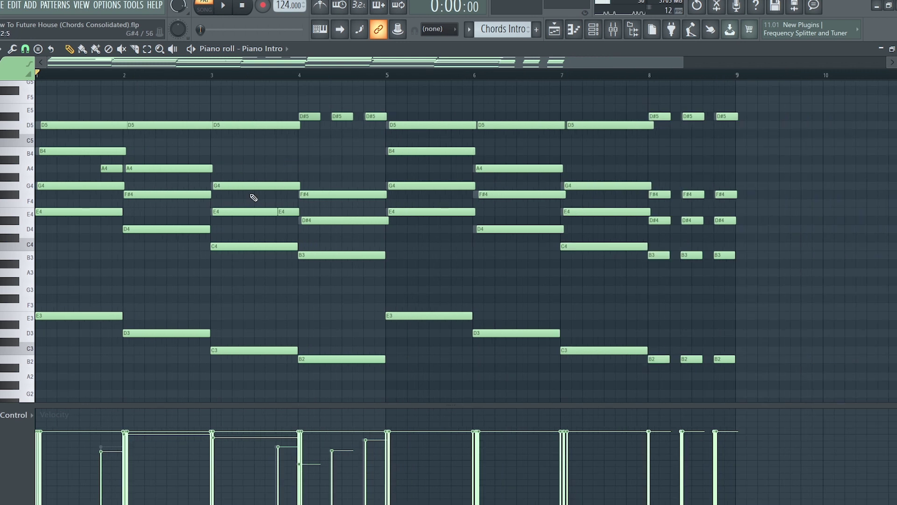
# Play the full eight-bar piano chord progression in the piano roll, and stop playback.
pyautogui.scroll(-1, 261, 187)
pyautogui.press('space')
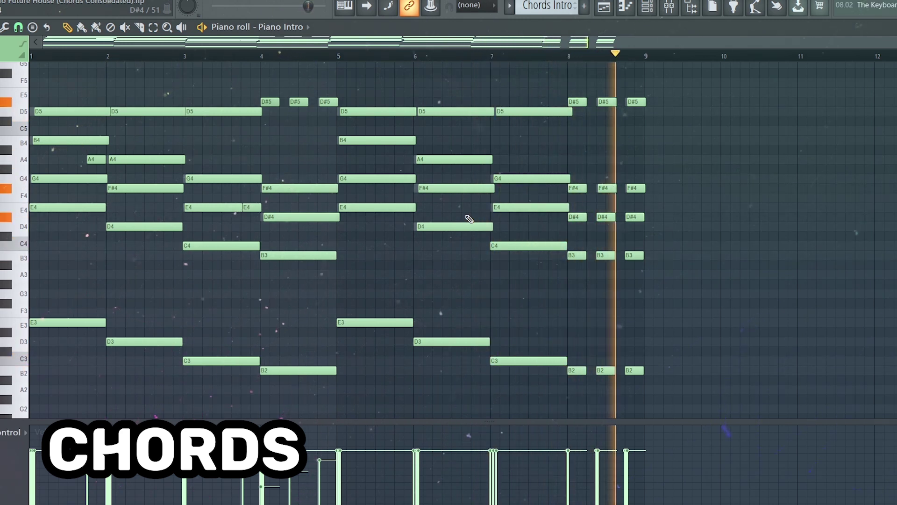
pyautogui.press('space')
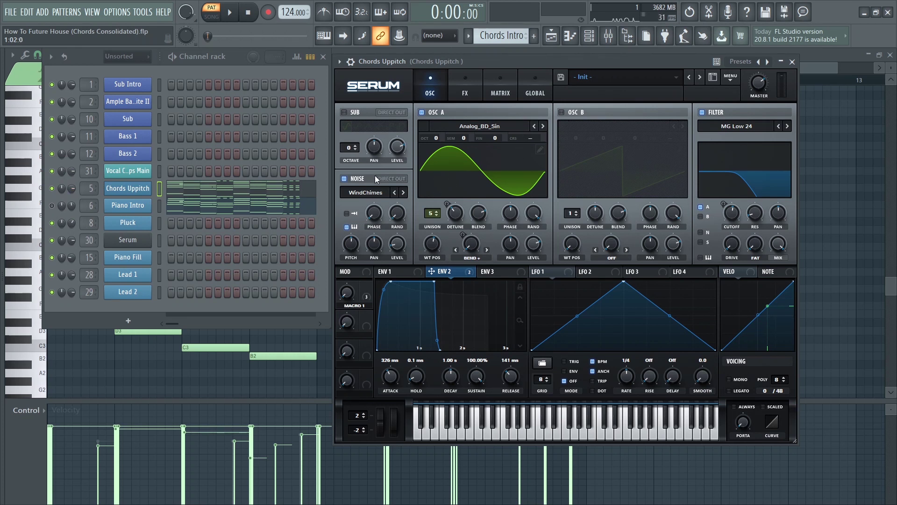
# Audition the Chords Uppitch Serum patch and review its effects, modulation matrix and oscillator settings.
pyautogui.press('space')
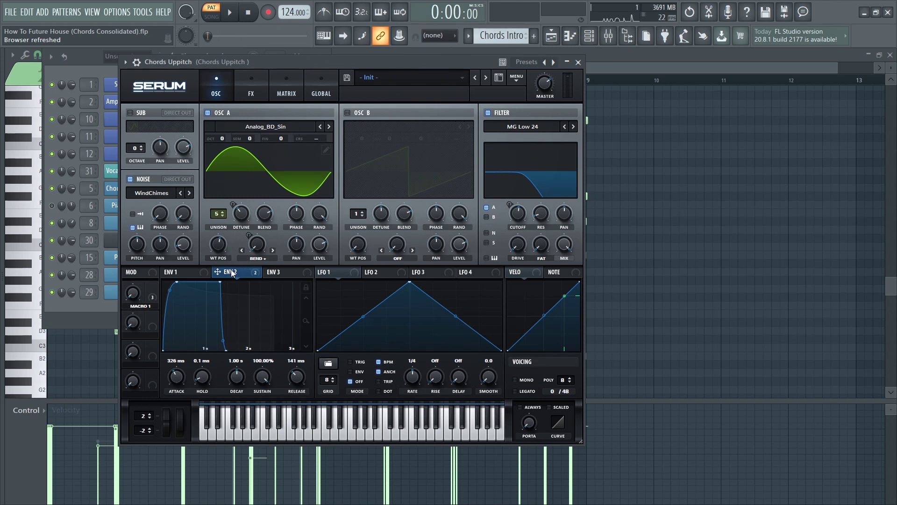
pyautogui.click(256, 100)
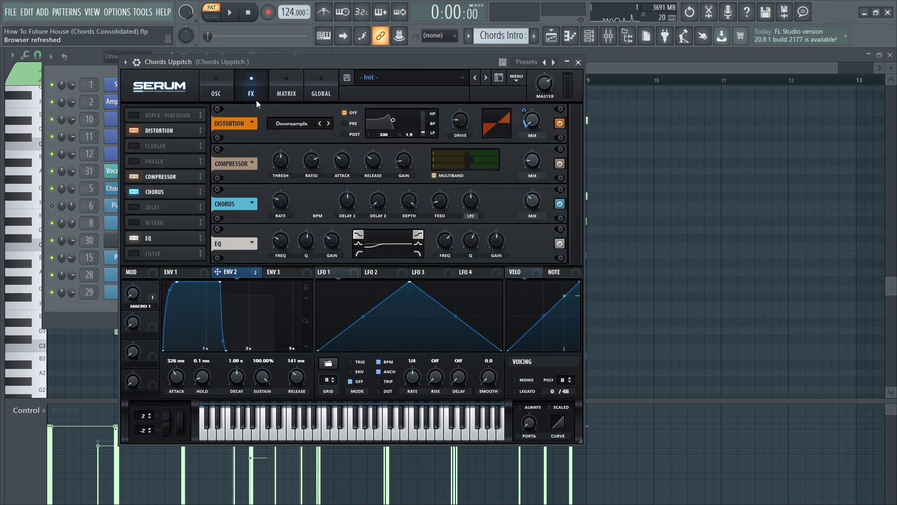
pyautogui.click(286, 95)
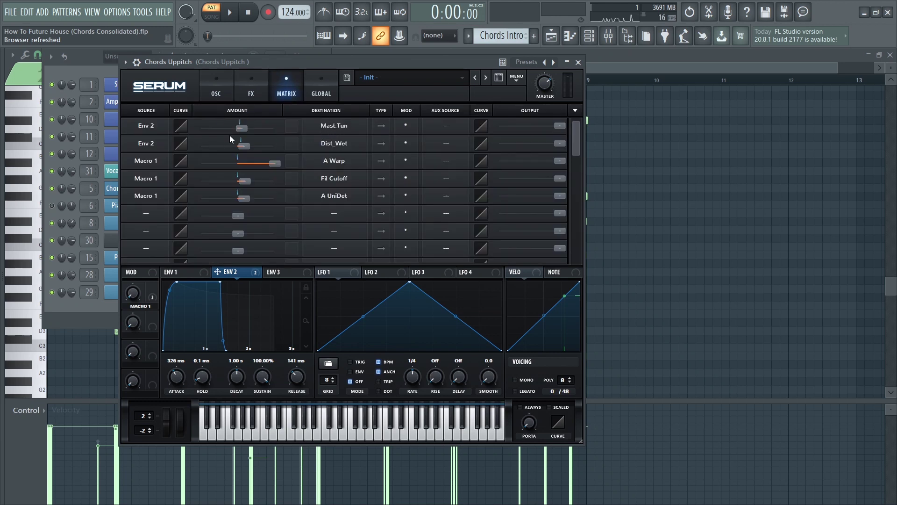
pyautogui.click(217, 84)
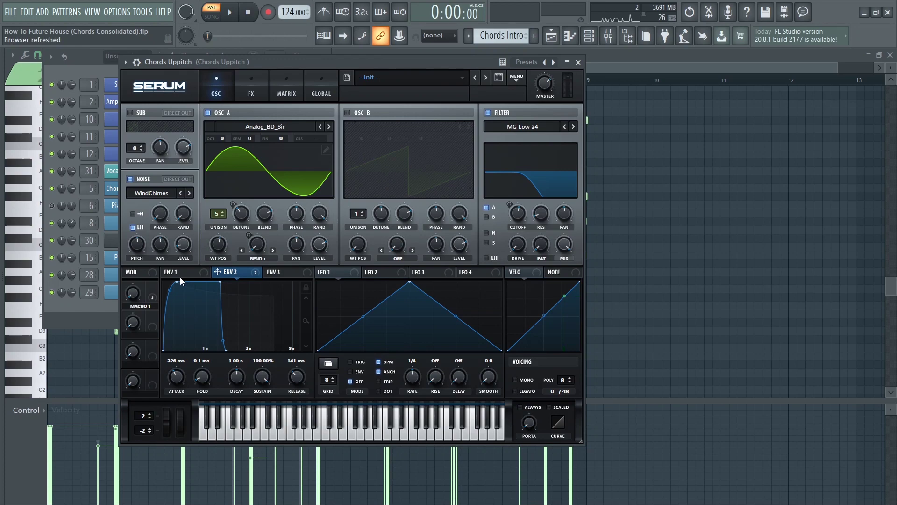
pyautogui.press('space')
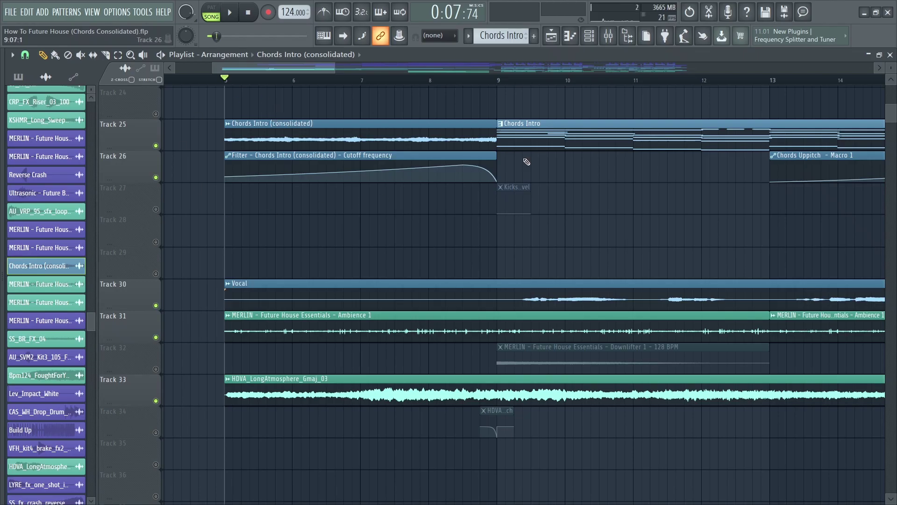
# Check the sample settings of the Chords Intro (consolidated) clip on Track 25, and play the intro section from bar 5.
pyautogui.doubleClick(358, 138)
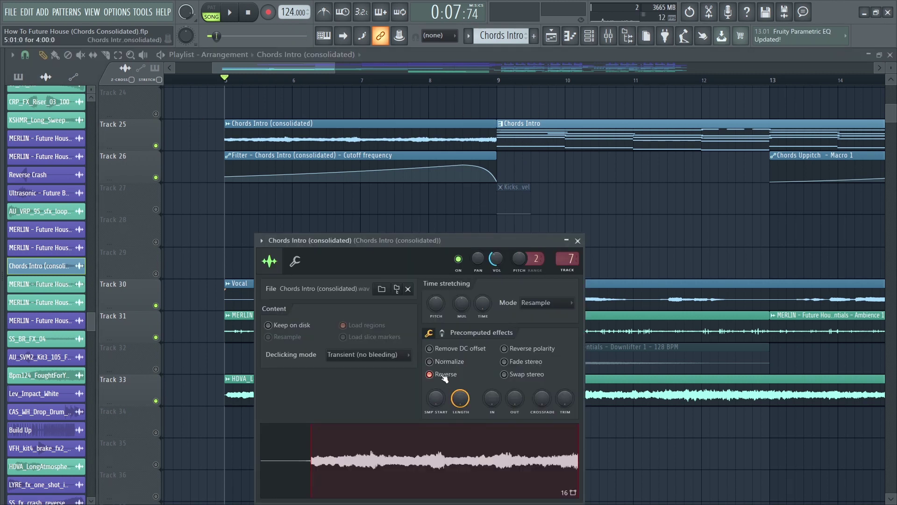
pyautogui.press('Escape')
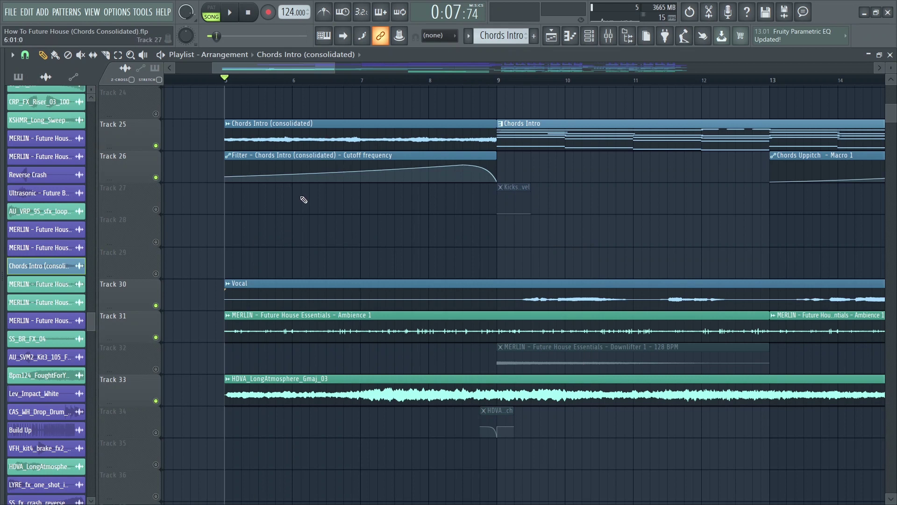
pyautogui.scroll(-1, 351, 260)
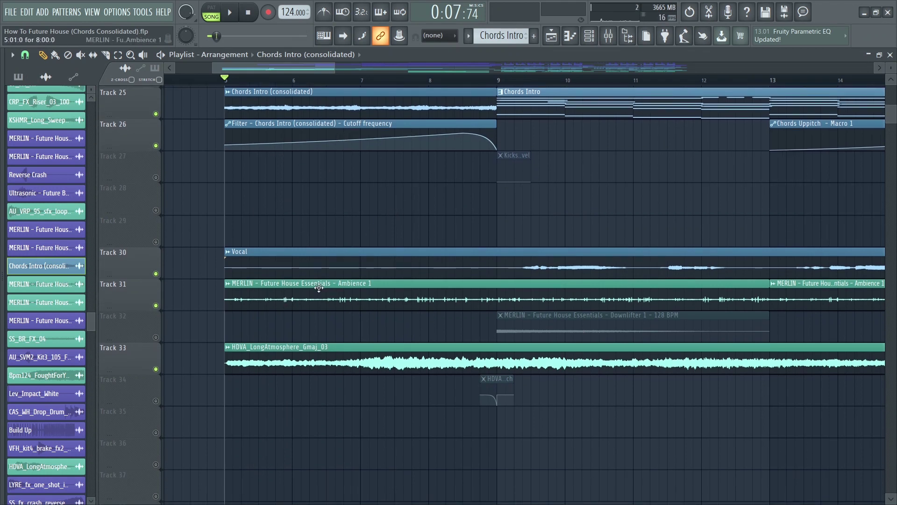
pyautogui.scroll(-1, 319, 292)
pyautogui.scroll(-1, 393, 330)
pyautogui.scroll(4, 400, 326)
pyautogui.press('space')
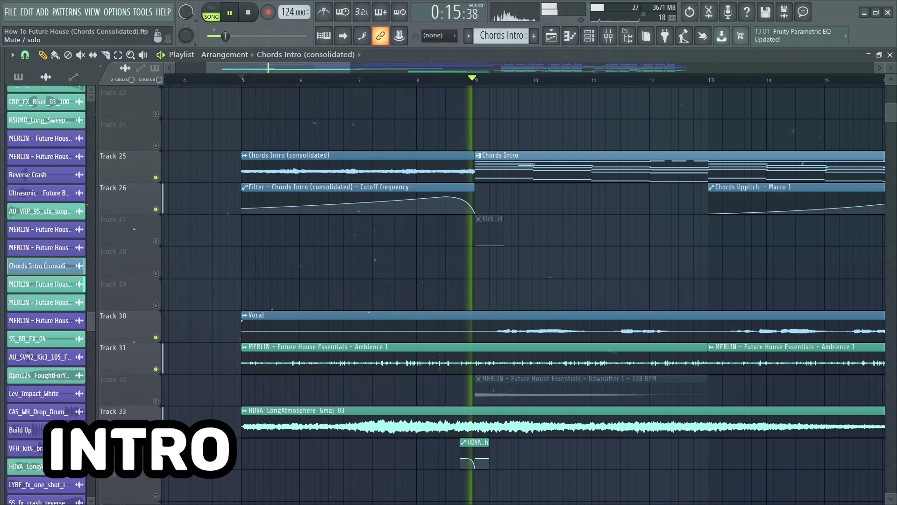
pyautogui.press('space')
# Solo the Vocal on Track 30 and play it from bar 9.
pyautogui.keyDown('ctrl'); pyautogui.click(156, 337); pyautogui.keyUp('ctrl')
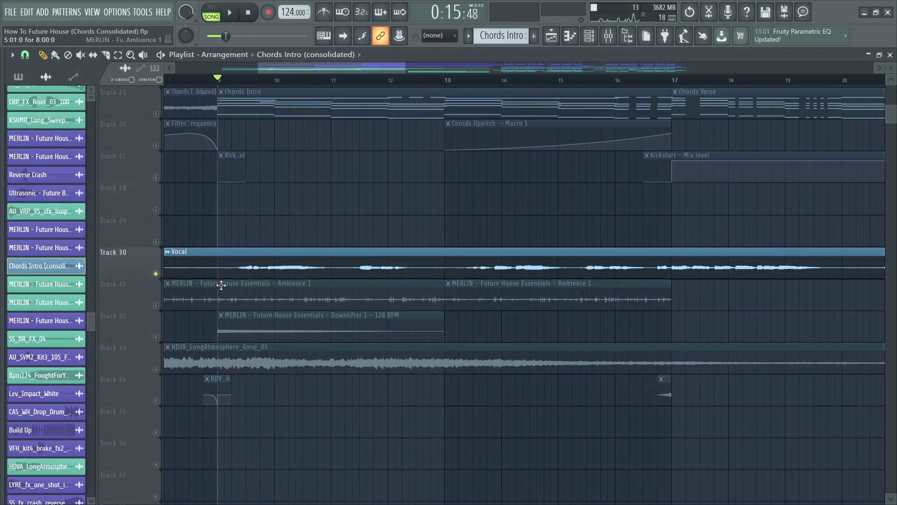
pyautogui.scroll(-1, 221, 285)
pyautogui.scroll(-1, 214, 290)
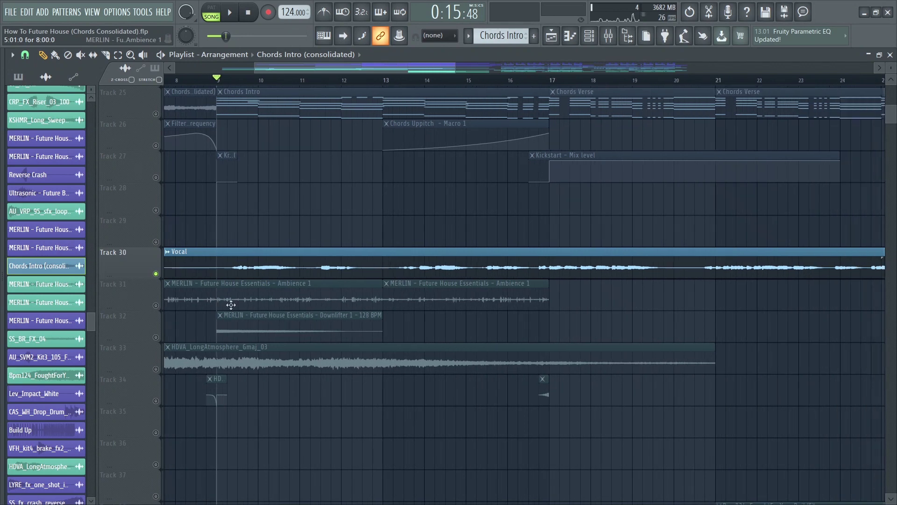
pyautogui.press('space')
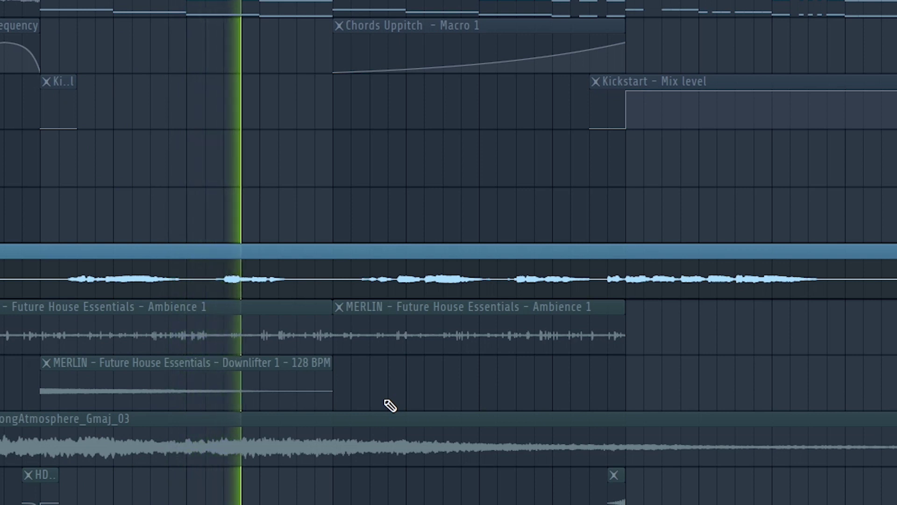
pyautogui.press('space')
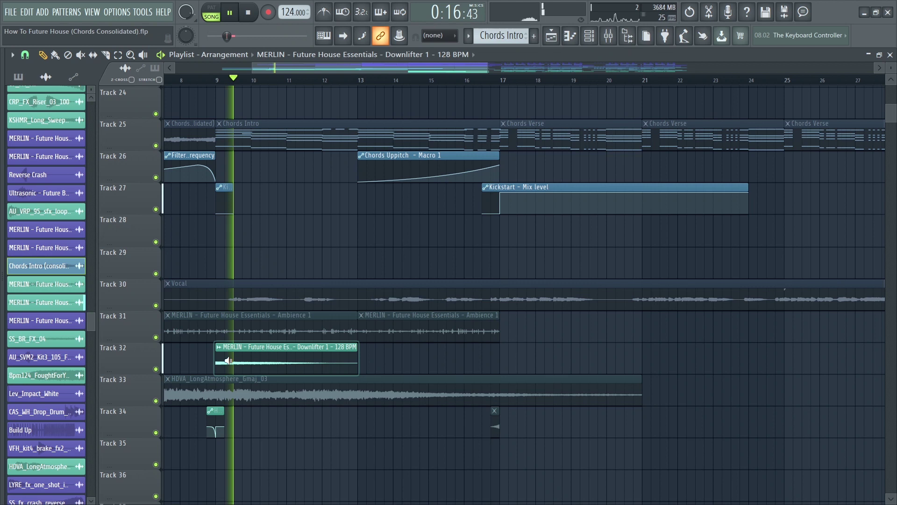
# Solo Track 10 together with the Reverse Crash on Track 9, and play both from bar 9.
pyautogui.scroll(7, 247, 290)
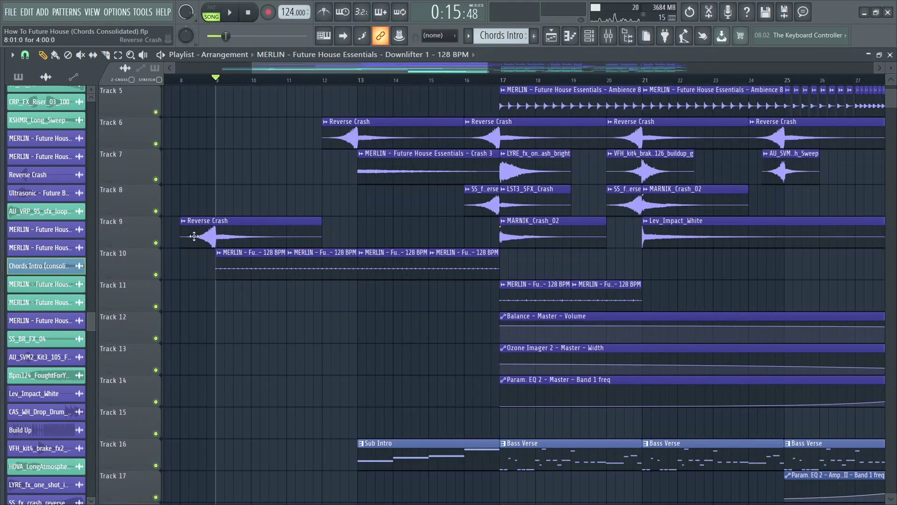
pyautogui.rightClick(156, 274)
pyautogui.click(155, 242)
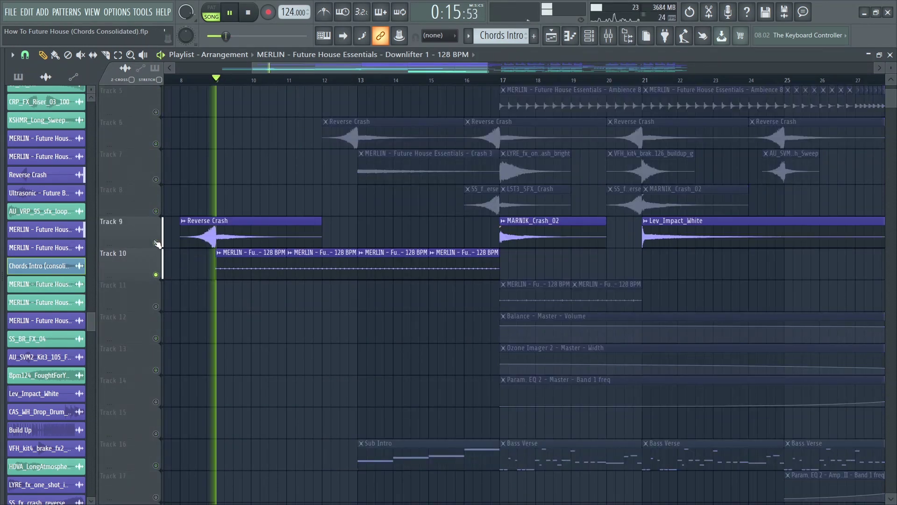
pyautogui.press('space')
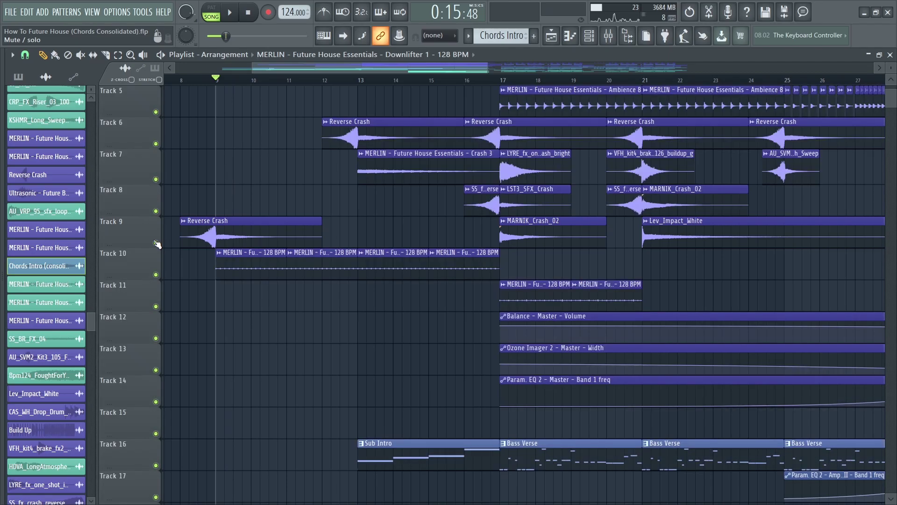
# Play the verse from bar 9 with all tracks active and look over its playlist clips.
pyautogui.scroll(-6, 248, 276)
pyautogui.scroll(-4, 248, 275)
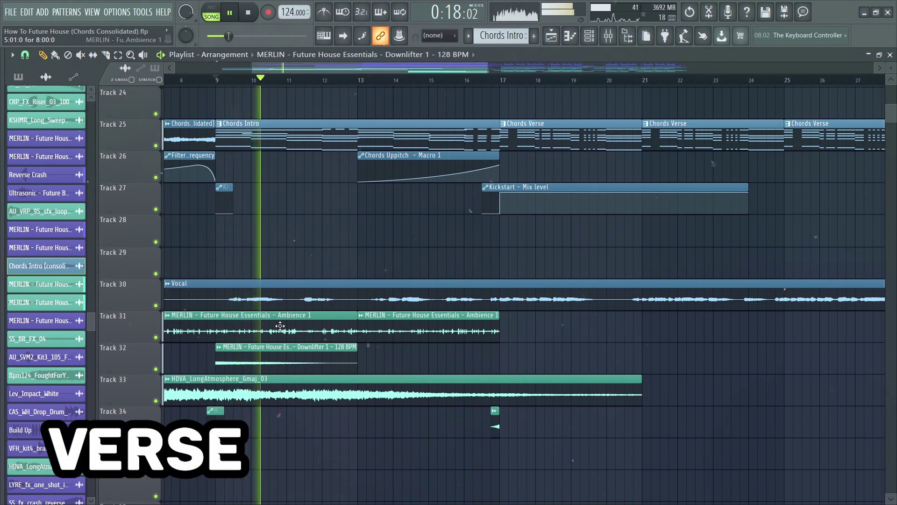
pyautogui.scroll(3, 490, 292)
pyautogui.scroll(4, 489, 292)
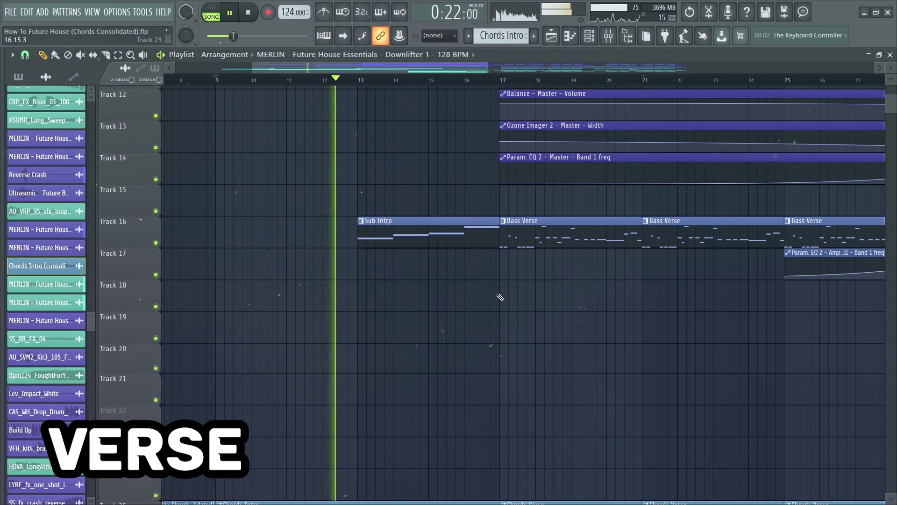
pyautogui.scroll(-4, 499, 298)
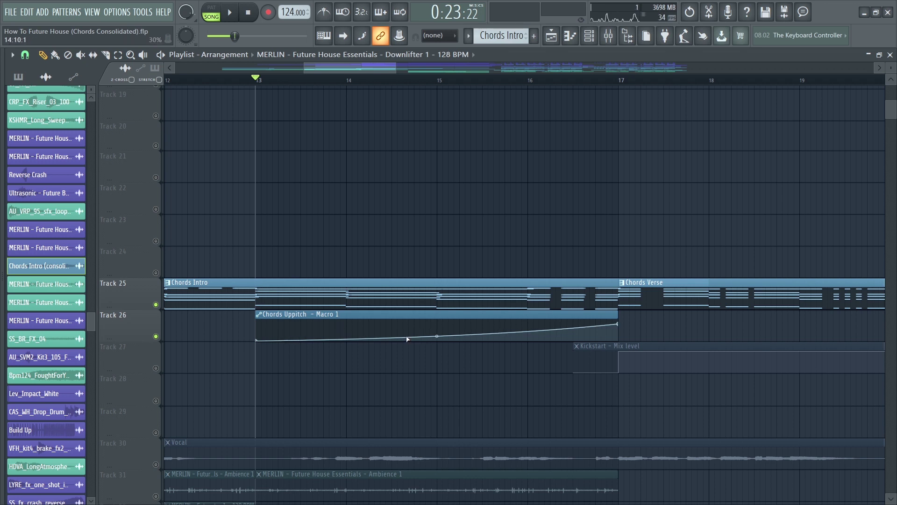
# Play the Chords Intro with its Chords Uppitch - Macro 1 automation from bar 13, and play the Sub Intro clip from its start.
pyautogui.scroll(-2, 281, 362)
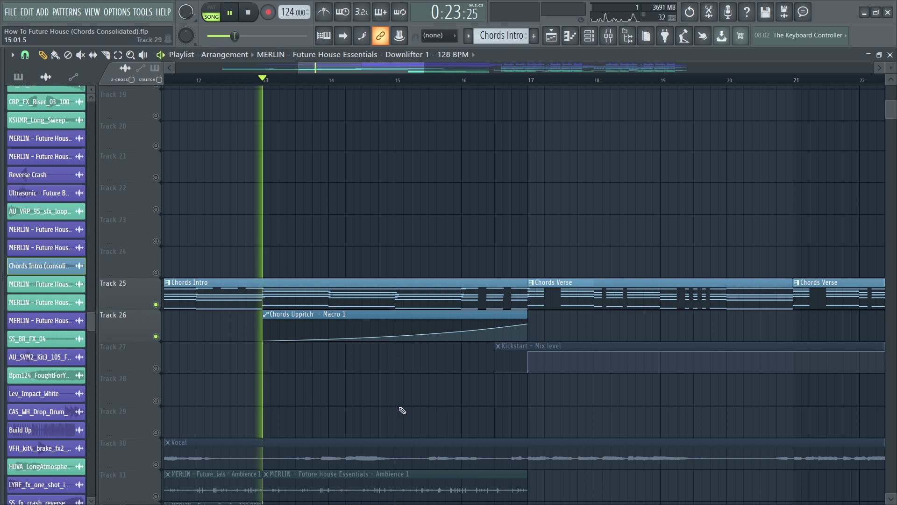
pyautogui.press('space')
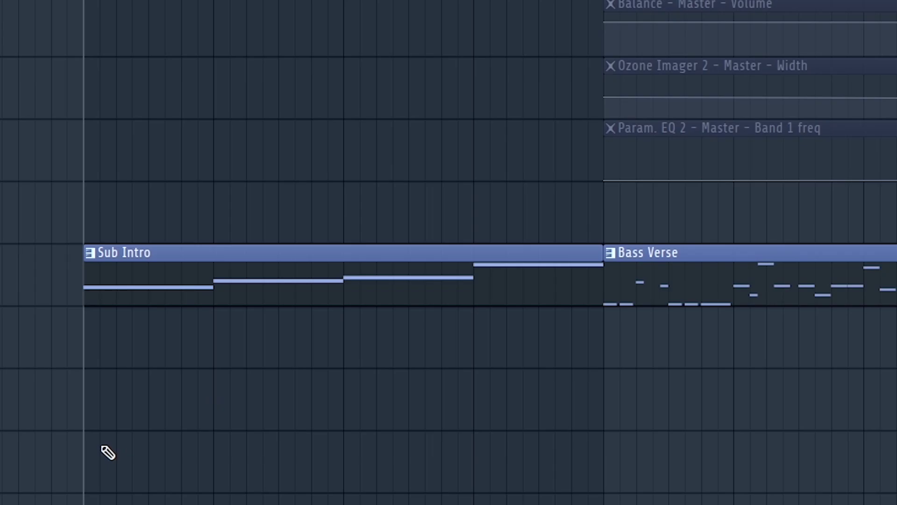
pyautogui.press('space')
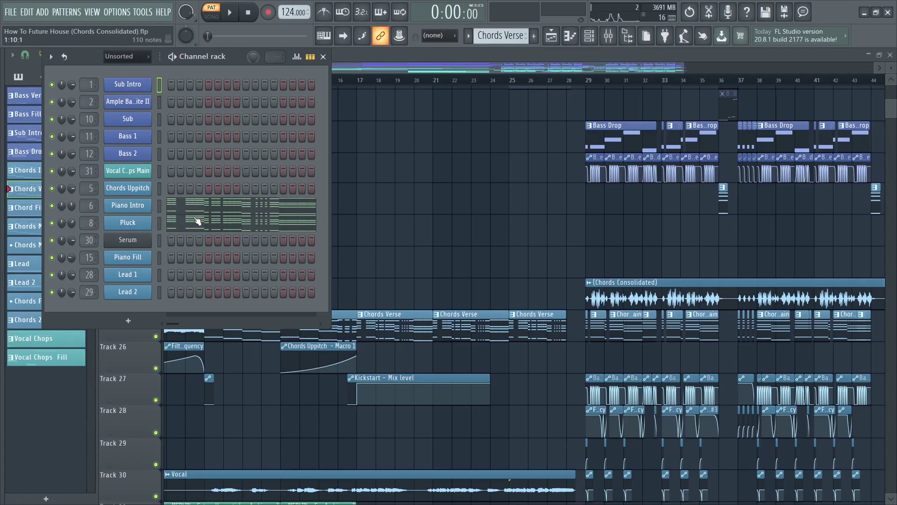
# Open the Piano Intro notes of the Chords Verse pattern and play them, and replay the pattern with the Piano Intro channel muted.
pyautogui.click(200, 210)
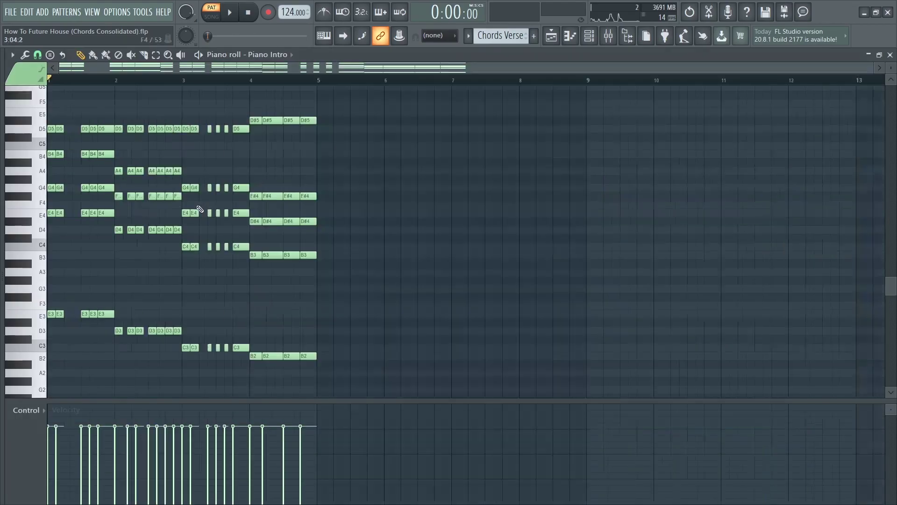
pyautogui.press('space')
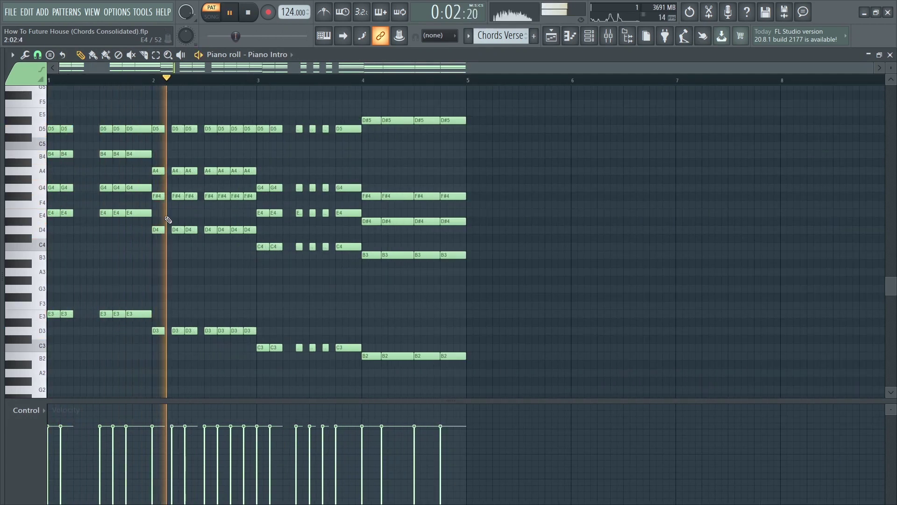
pyautogui.press('space')
pyautogui.click(591, 38)
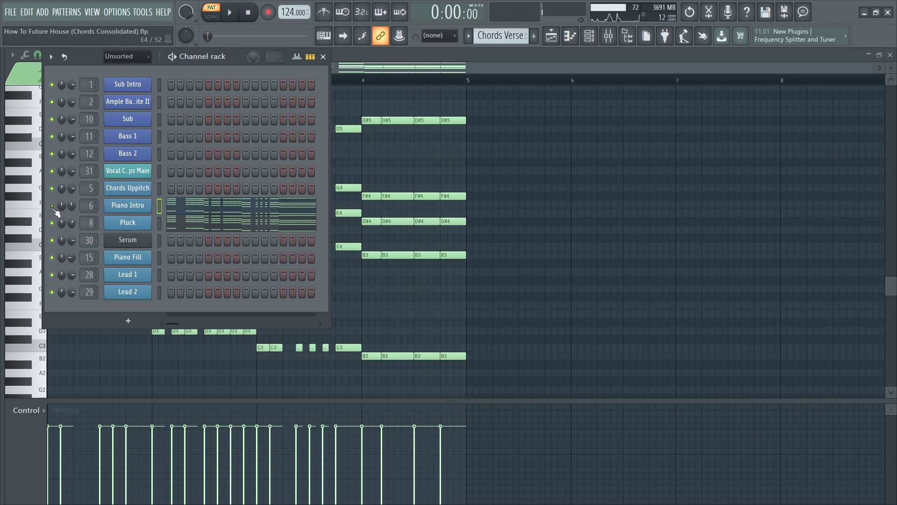
pyautogui.press('space')
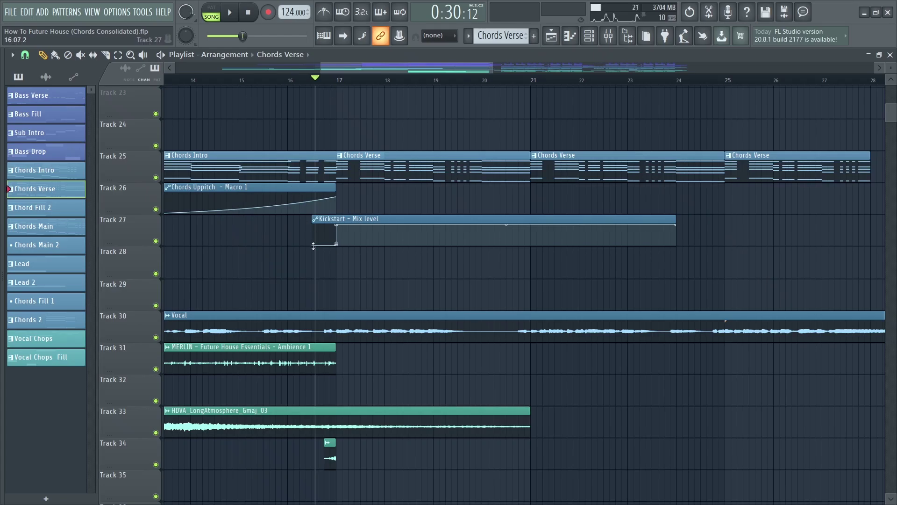
# Check the Kickstart - Mix level automation on Track 27 and the Kickstart effect on the Piano Intro mixer track.
pyautogui.click(372, 218)
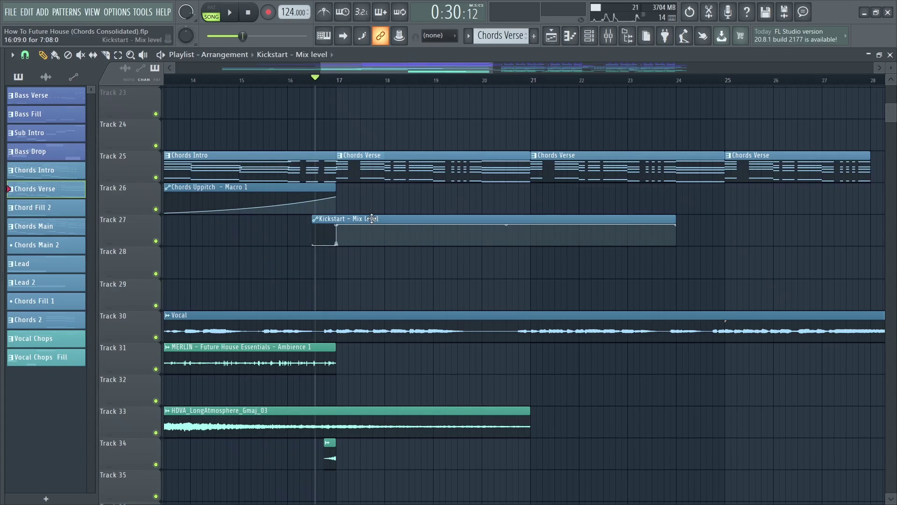
pyautogui.press('F9')
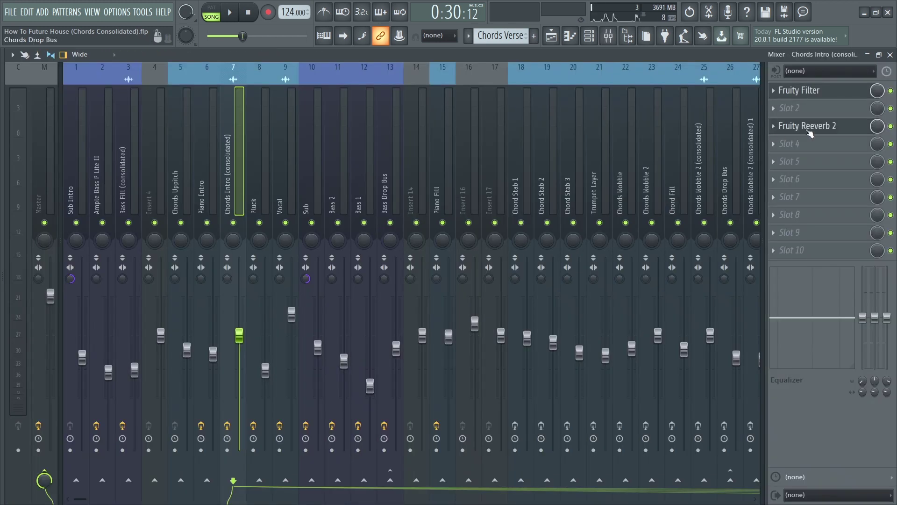
pyautogui.click(213, 180)
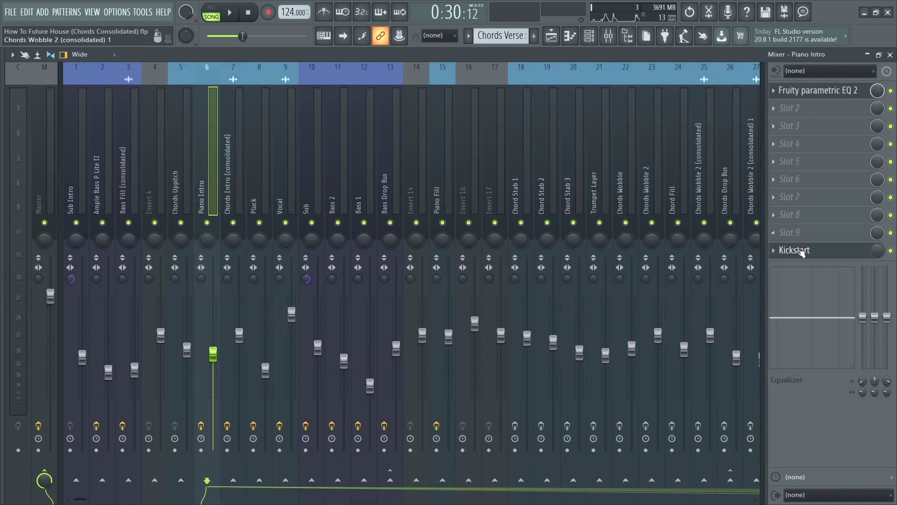
pyautogui.click(780, 249)
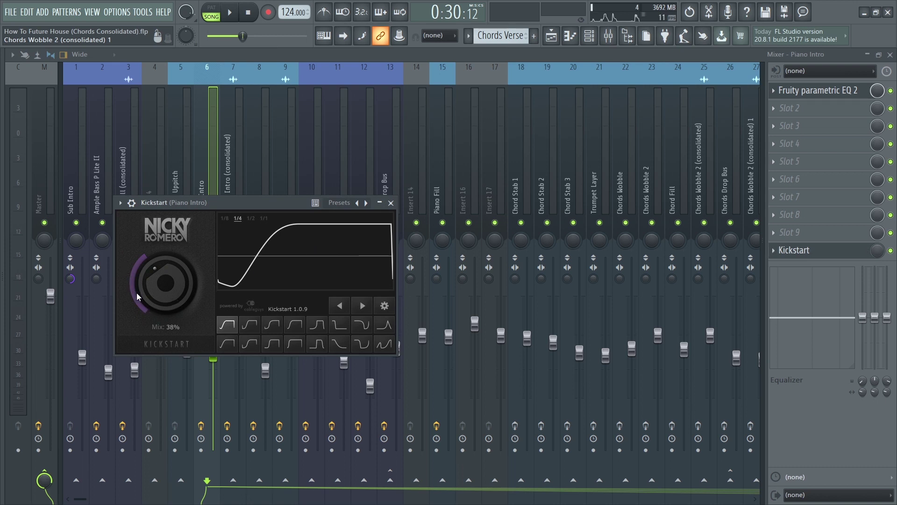
pyautogui.press('F5')
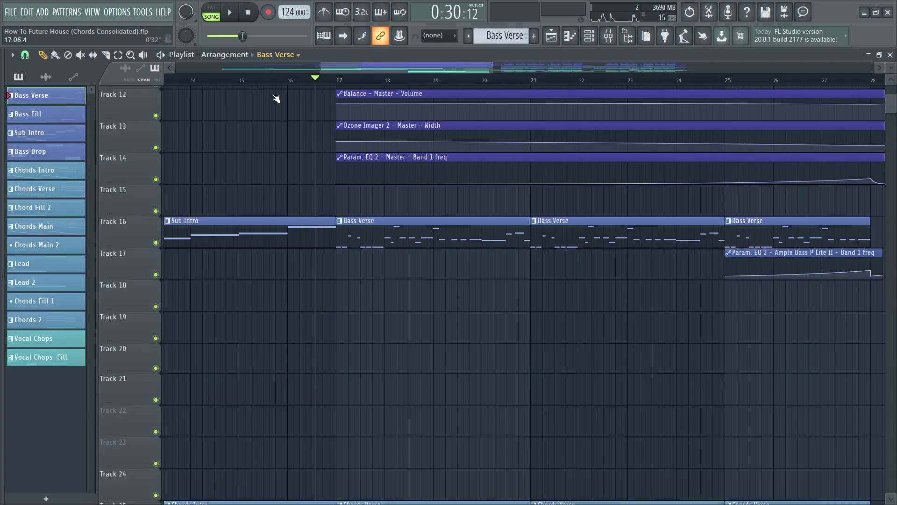
# Play the Bass Verse pattern and examine its Ample Bass P Lite II instrument and notes in the piano roll.
pyautogui.click(589, 38)
pyautogui.click(211, 12)
pyautogui.press('space')
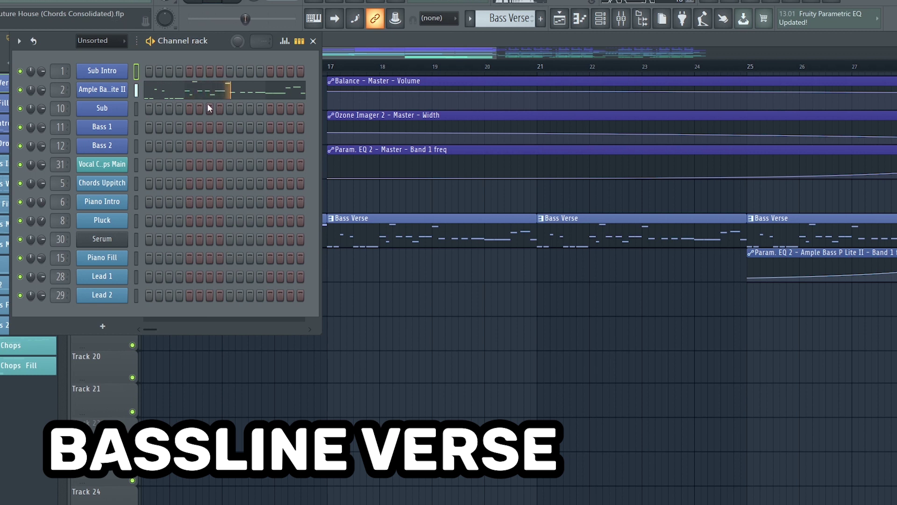
pyautogui.click(201, 91)
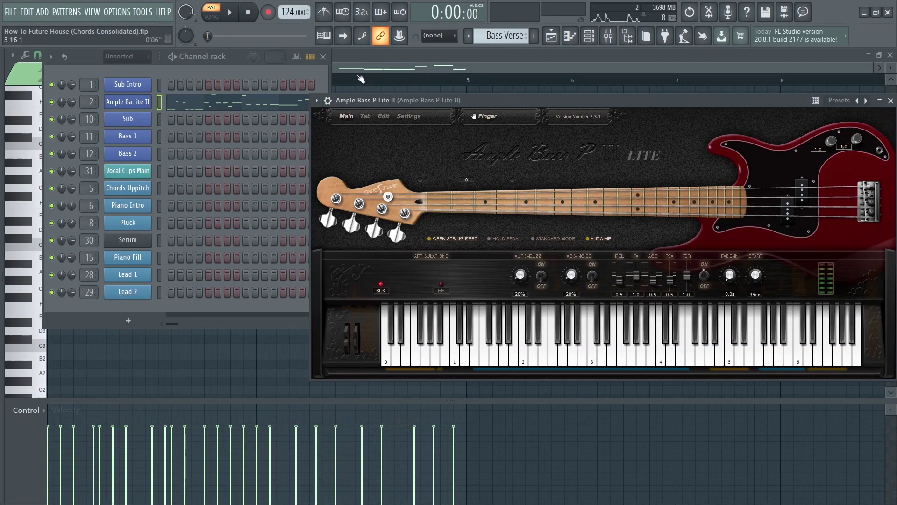
pyautogui.click(357, 78)
pyautogui.press('Home')
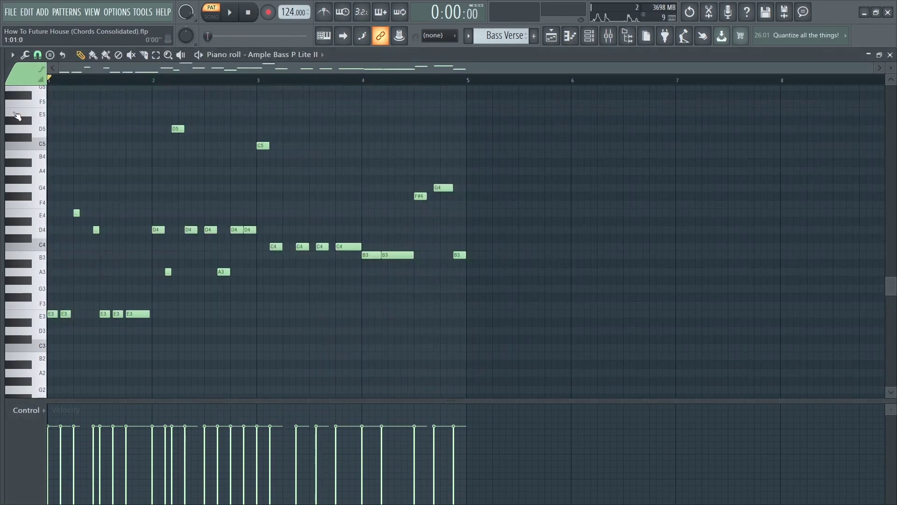
pyautogui.scroll(2, 144, 248)
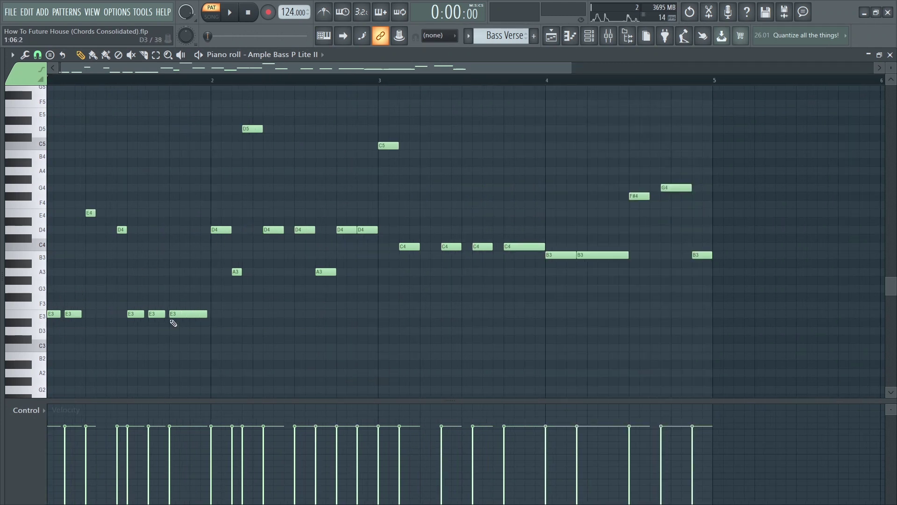
pyautogui.scroll(-1, 95, 256)
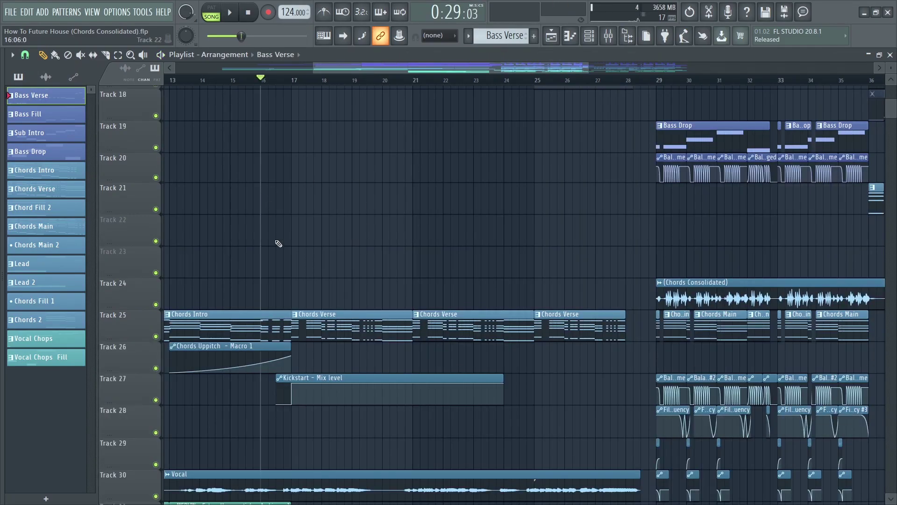
# Look over the verse drum and effect clips from bar 17, and play the transition from bar 20.
pyautogui.scroll(-1, 279, 243)
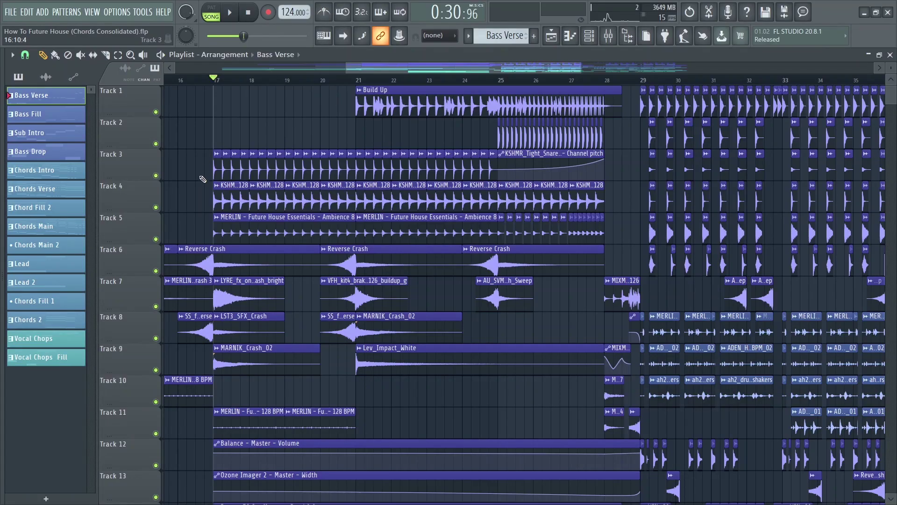
pyautogui.scroll(-1, 224, 154)
pyautogui.scroll(1, 276, 113)
pyautogui.scroll(2, 344, 129)
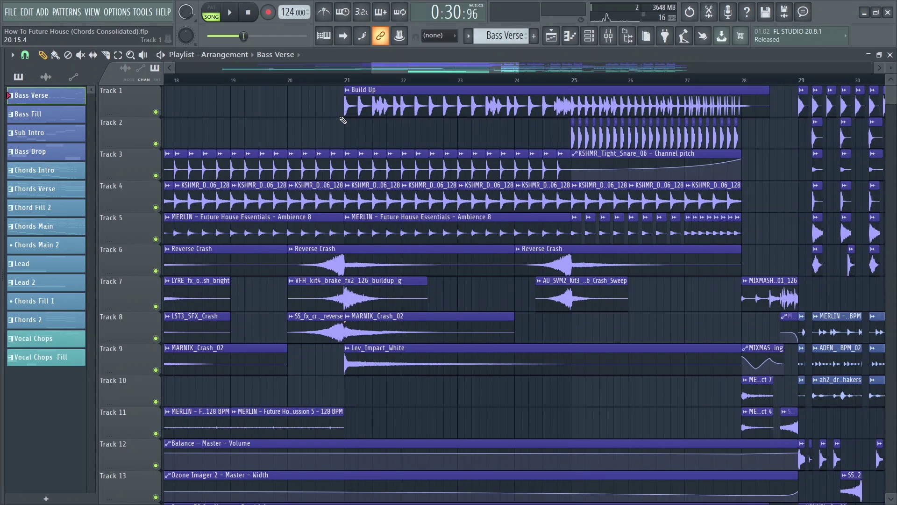
pyautogui.click(289, 80)
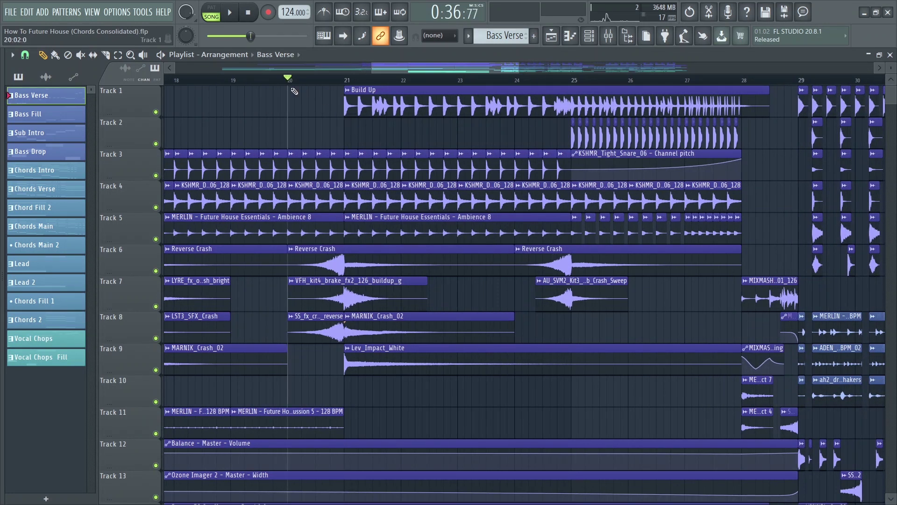
pyautogui.press('space')
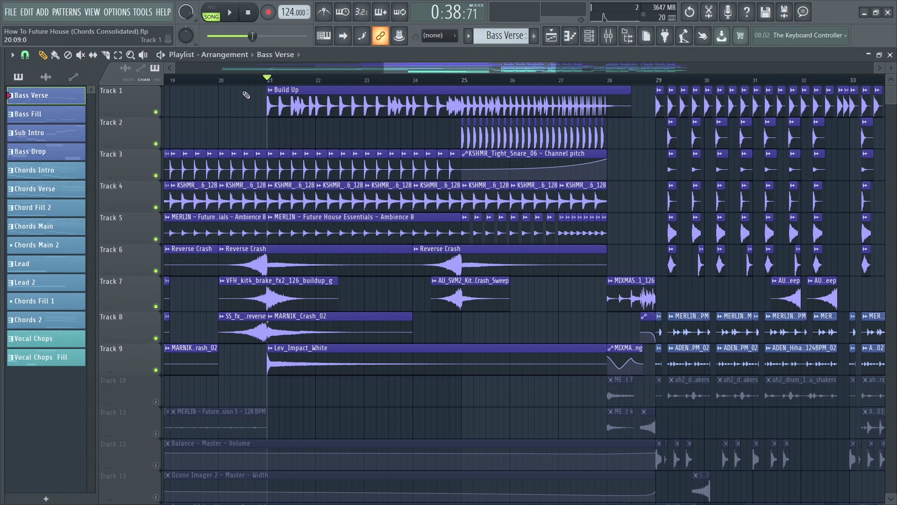
# Examine the build-up's drum, bass, chord and vocal tracks, and play its effect clips from Track 38 downward, starting at bar 21.
pyautogui.scroll(4, 489, 138)
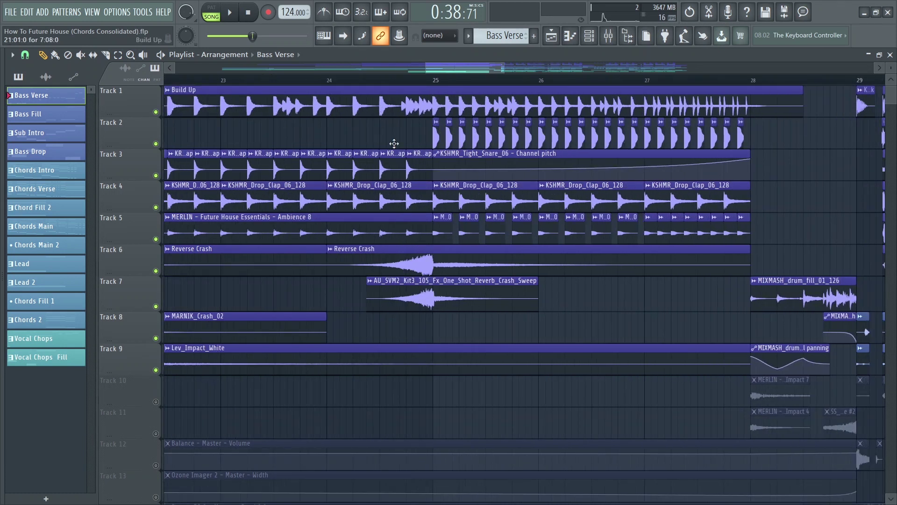
pyautogui.scroll(-4, 394, 143)
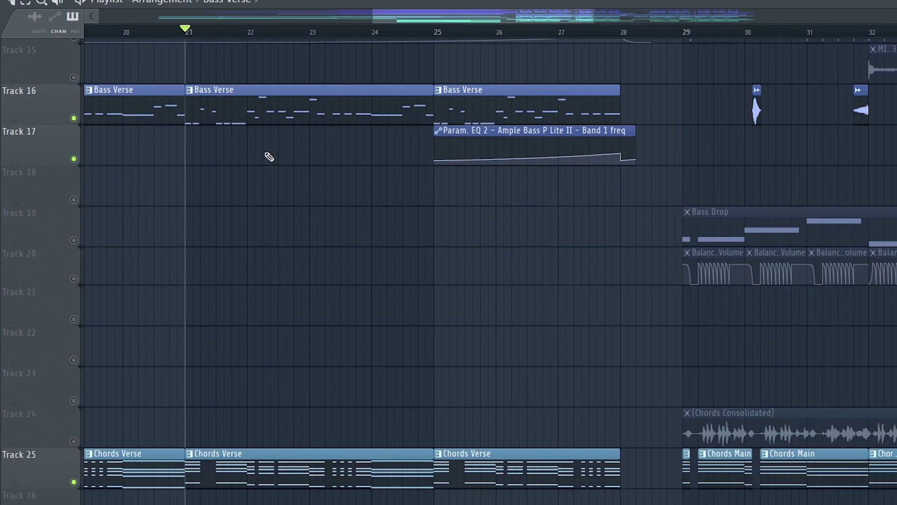
pyautogui.scroll(-8, 268, 425)
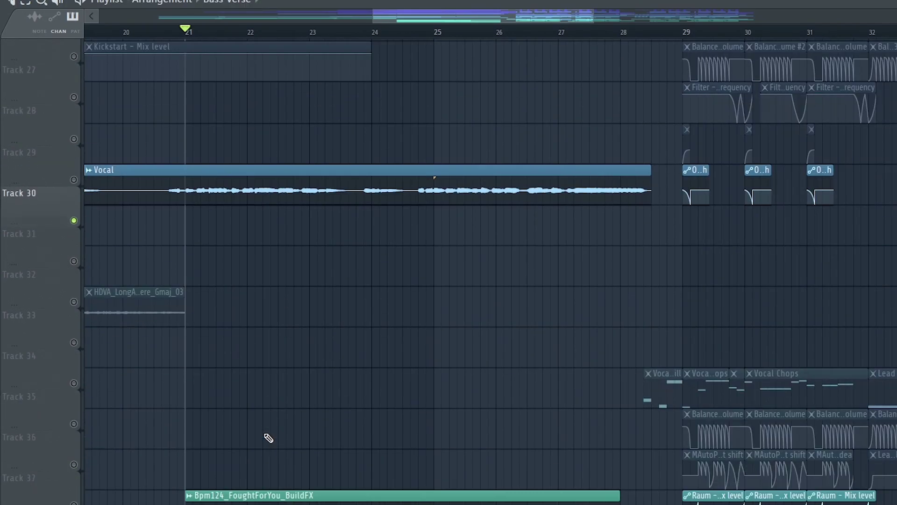
pyautogui.scroll(-1, 257, 416)
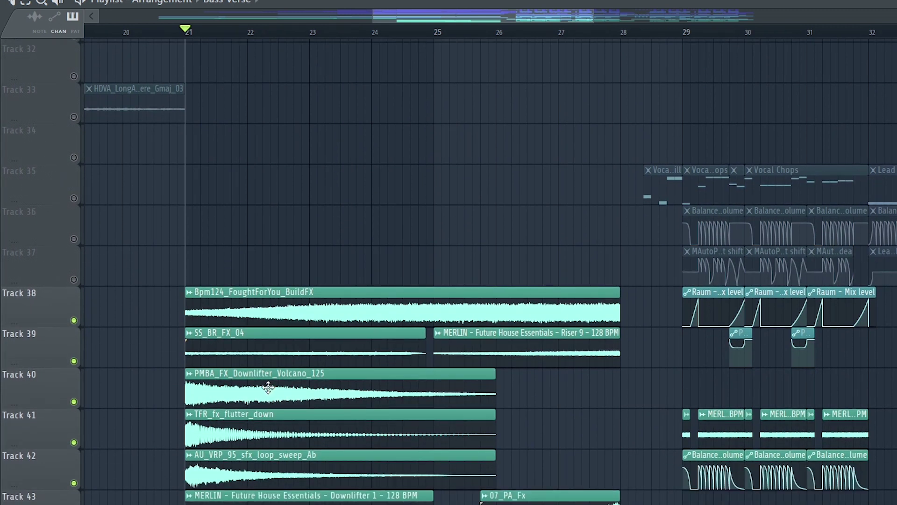
pyautogui.scroll(-2, 218, 388)
pyautogui.press('space')
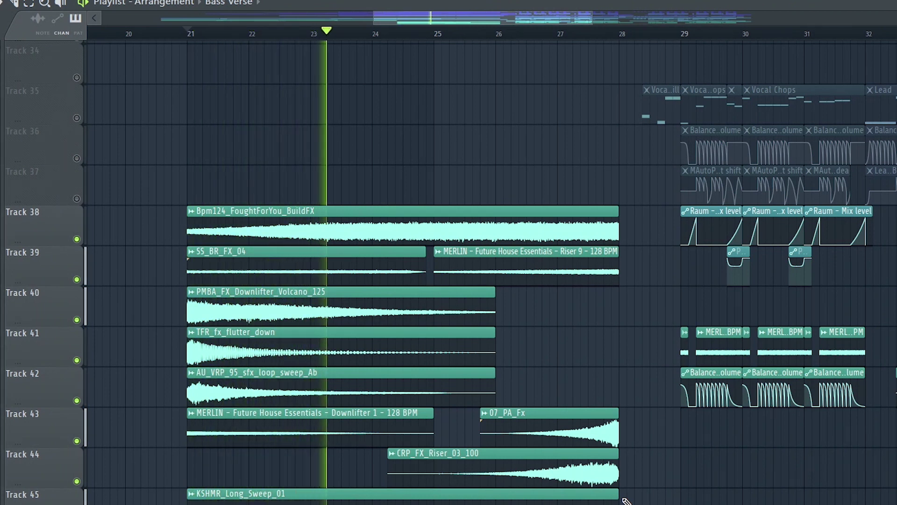
pyautogui.click(501, 36)
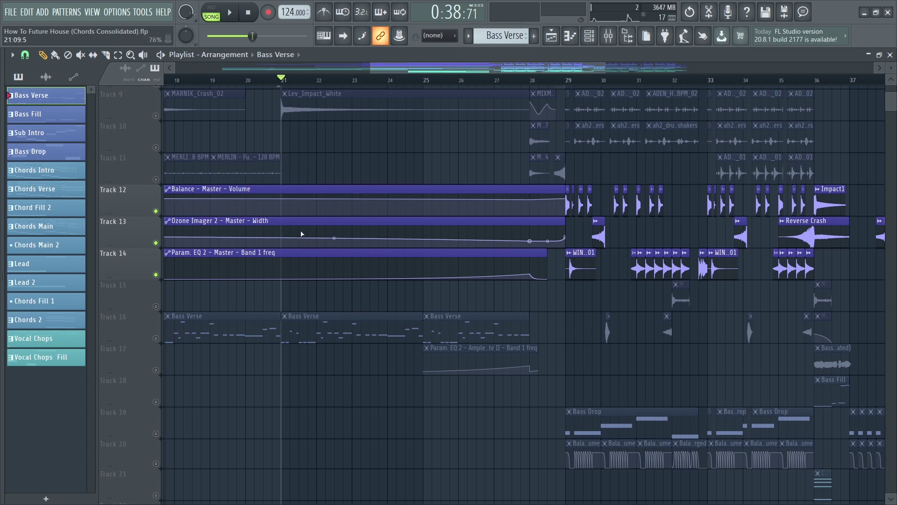
# Examine the master volume, Ozone Imager 2 width and Param. EQ 2 band 1 frequency automation on Tracks 12 to 14 one by one.
pyautogui.click(413, 206)
pyautogui.scroll(2, 413, 206)
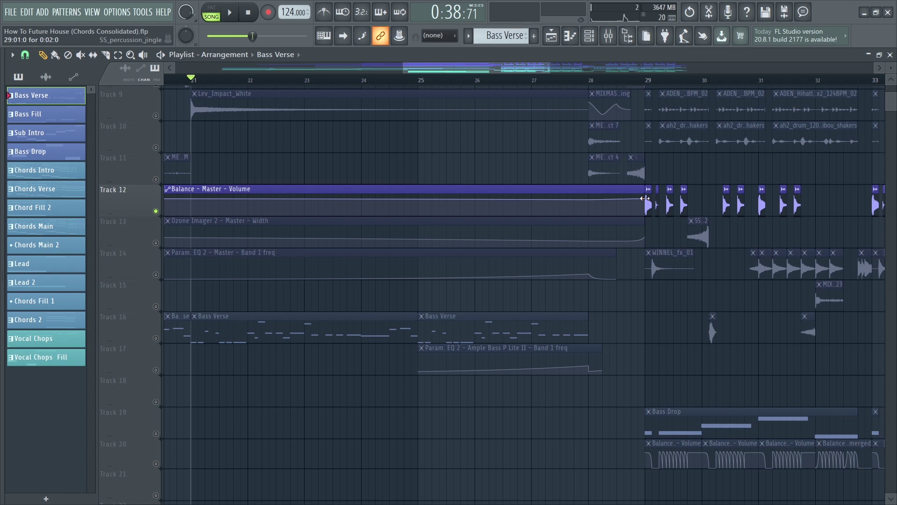
pyautogui.click(625, 227)
pyautogui.scroll(-1, 625, 227)
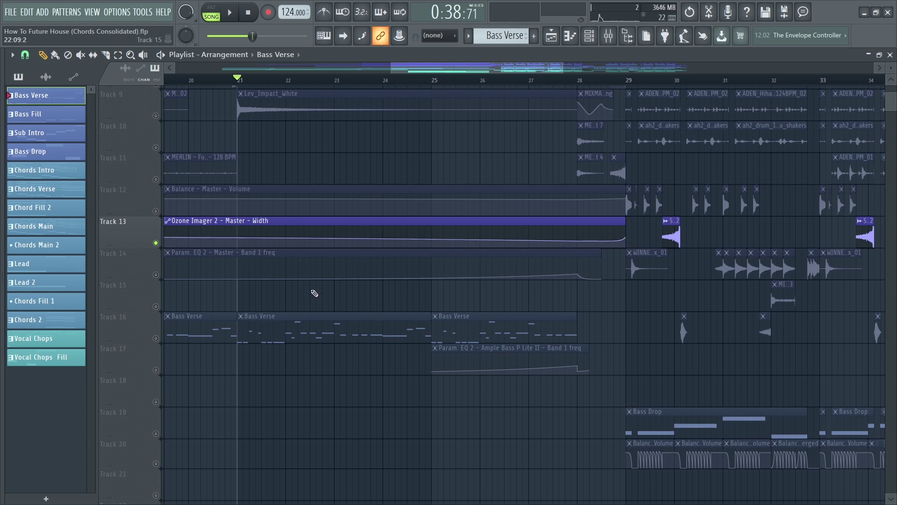
pyautogui.click(455, 252)
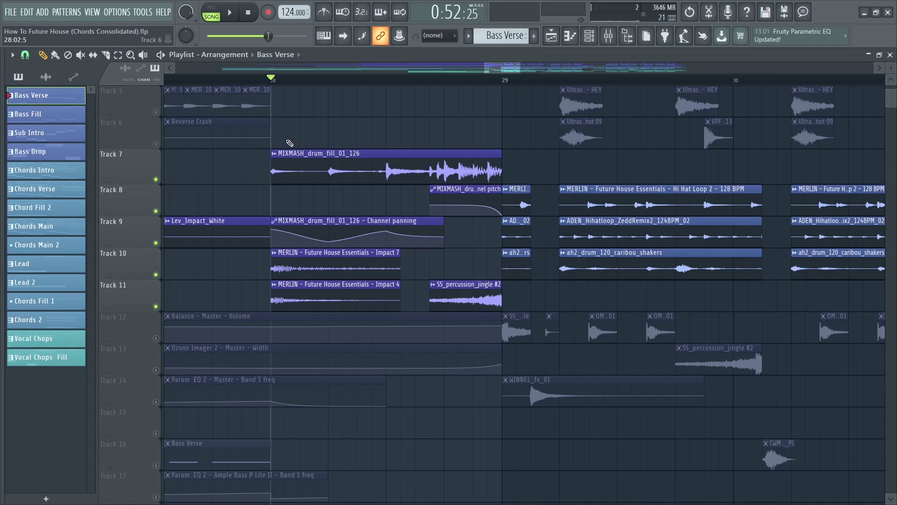
# Look over the fill's clips on Tracks 7 to 11 and play them from bar 28.
pyautogui.scroll(-2, 317, 179)
pyautogui.scroll(-3, 293, 237)
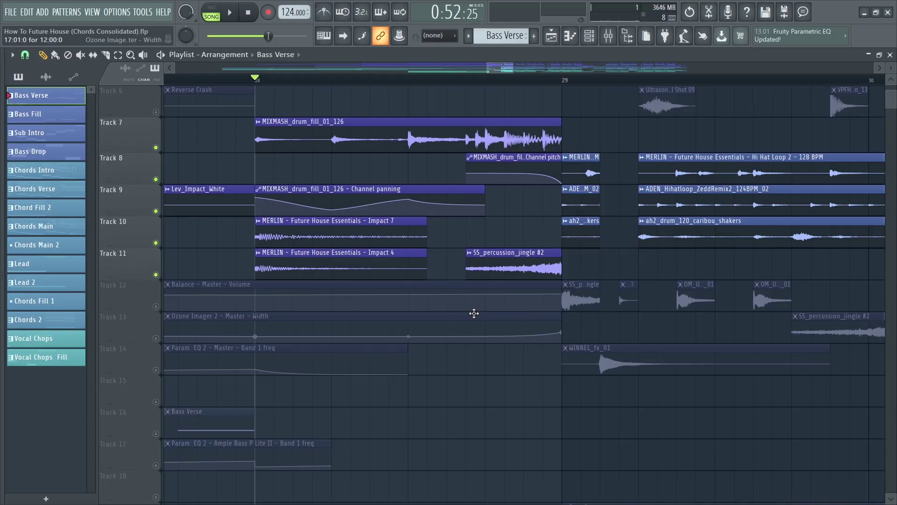
pyautogui.press('space')
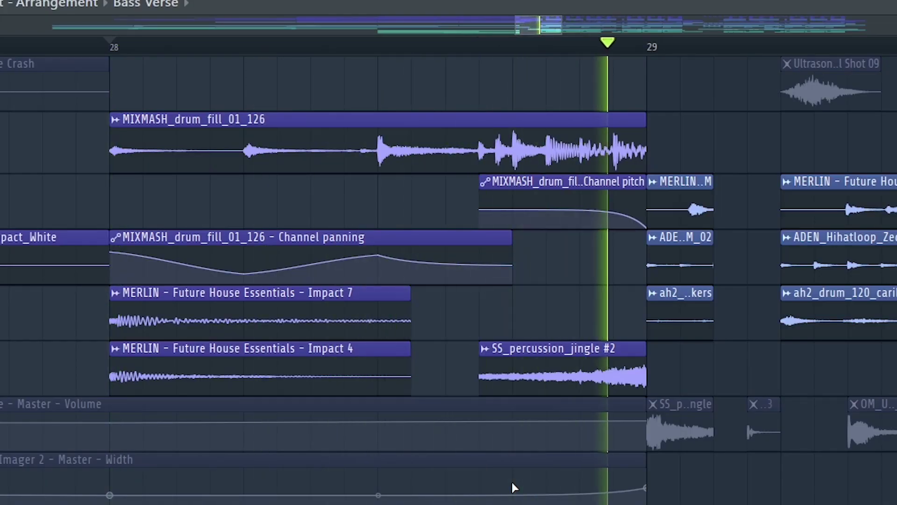
pyautogui.press('space')
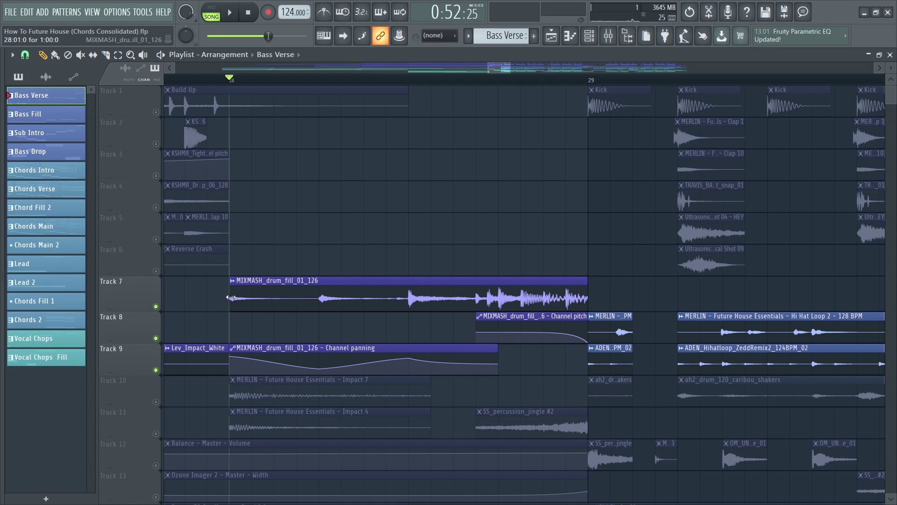
# Play the end of the MIXMASH drum fill, where its channel pitch automation drops, with only Tracks 7 to 9 active.
pyautogui.click(480, 80)
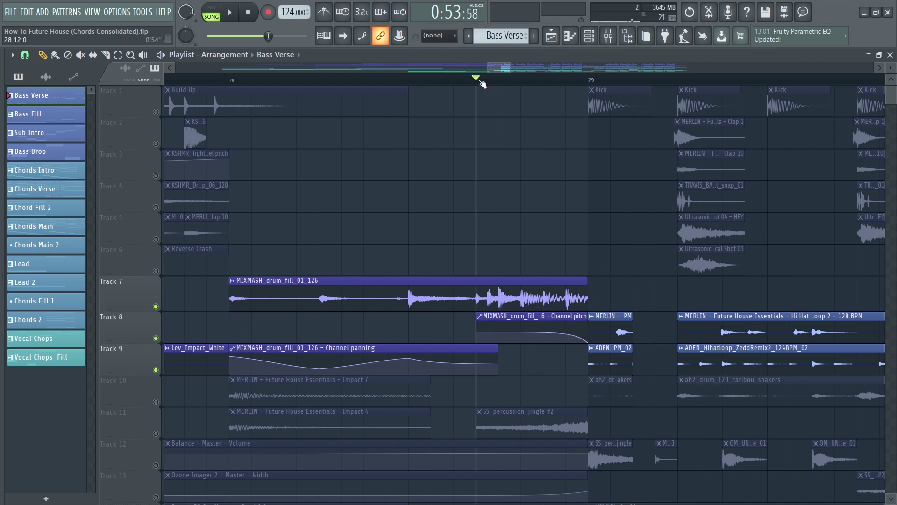
pyautogui.moveTo(481, 83); pyautogui.dragTo(587, 104)
pyautogui.press('space')
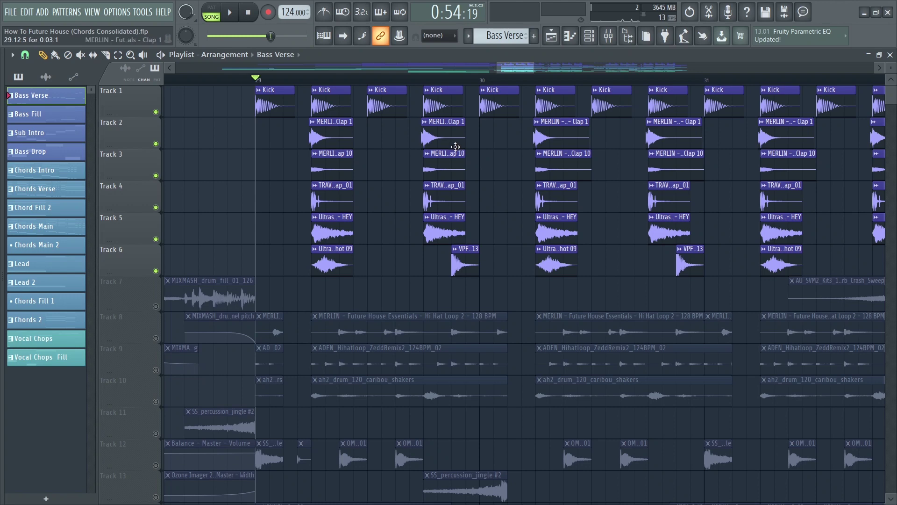
# Look over the drop's kick, clap, snap and vocal shot clips on Tracks 1 to 6 and play them from bar 29.
pyautogui.scroll(-4, 455, 146)
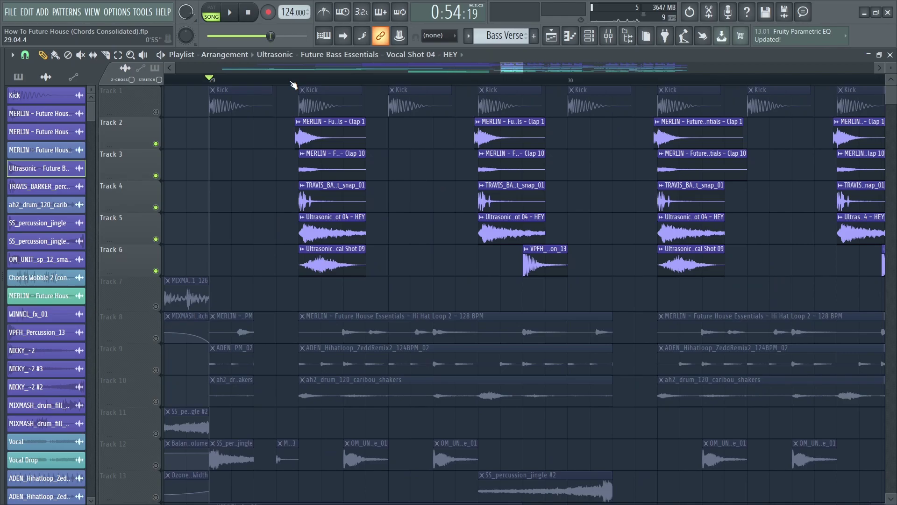
pyautogui.click(155, 243)
pyautogui.click(156, 240)
pyautogui.press('space')
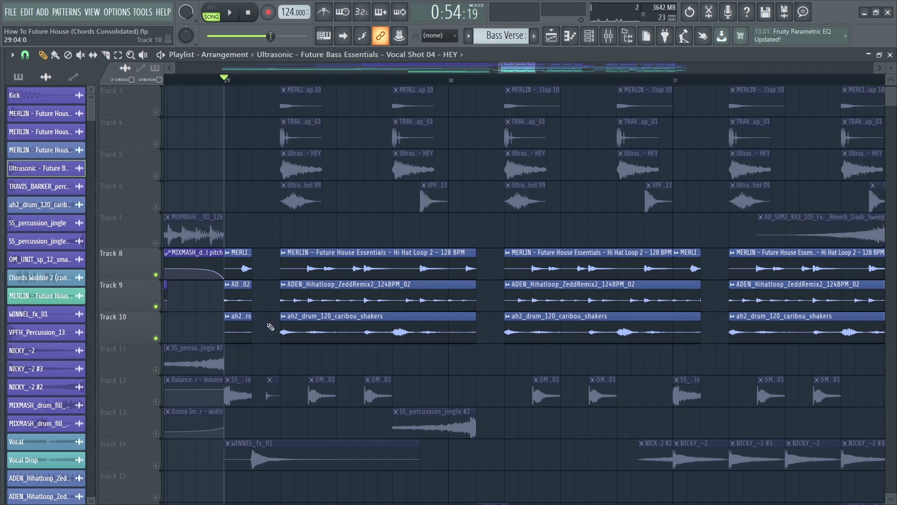
# Play the drop's hi-hat and shaker loops on Tracks 8 to 10, and its percussion and effect clips on Tracks 12 to 16.
pyautogui.press('space')
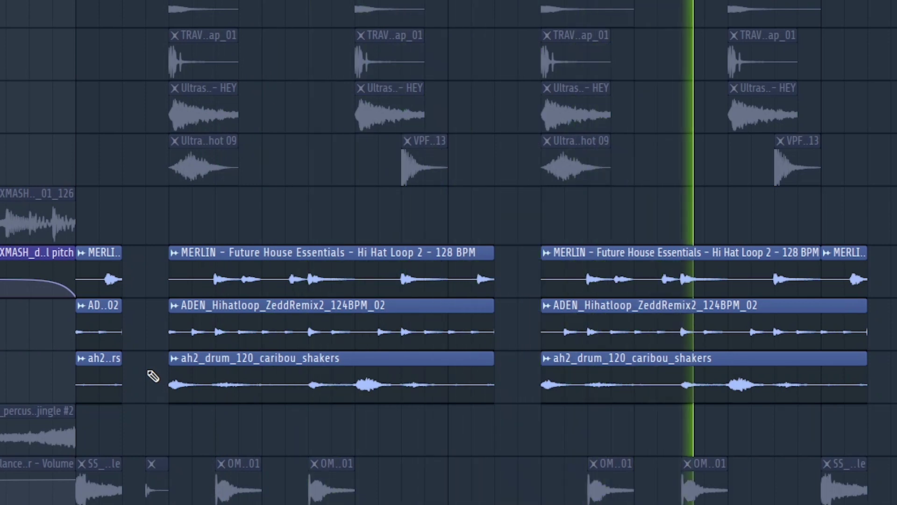
pyautogui.press('space')
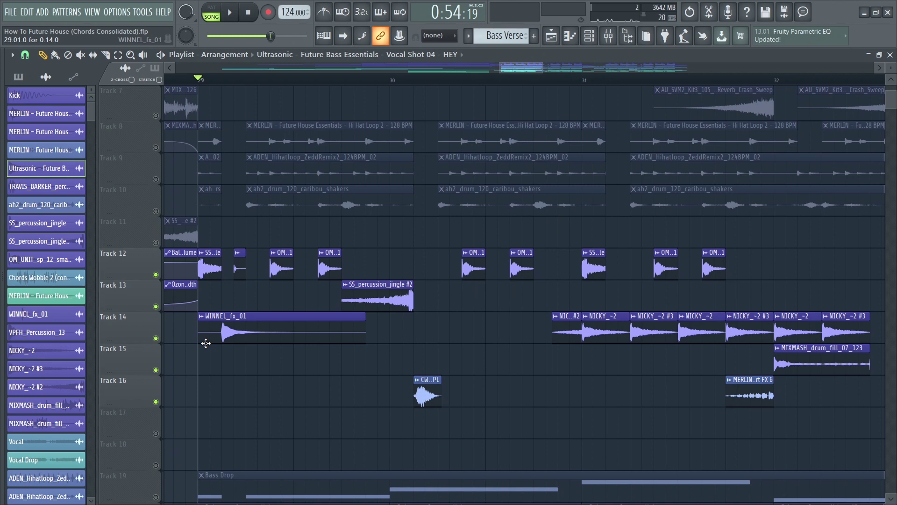
pyautogui.press('space')
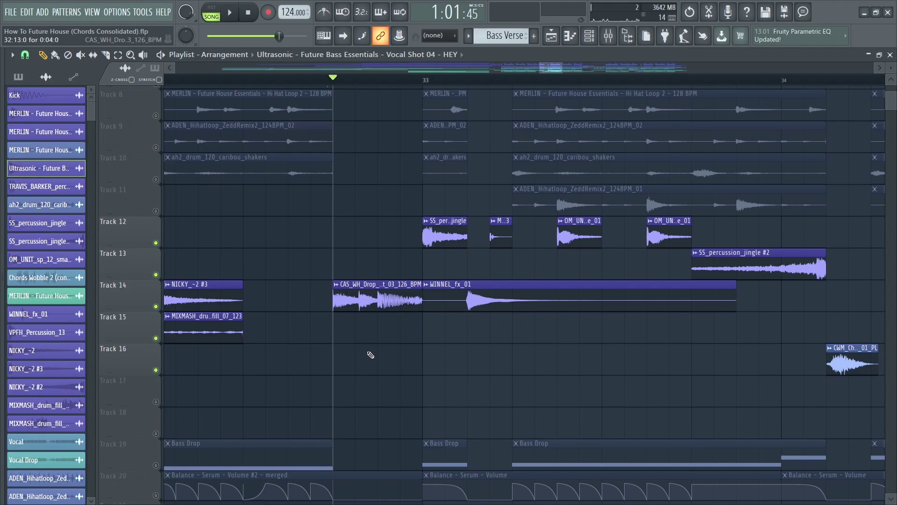
pyautogui.press('space')
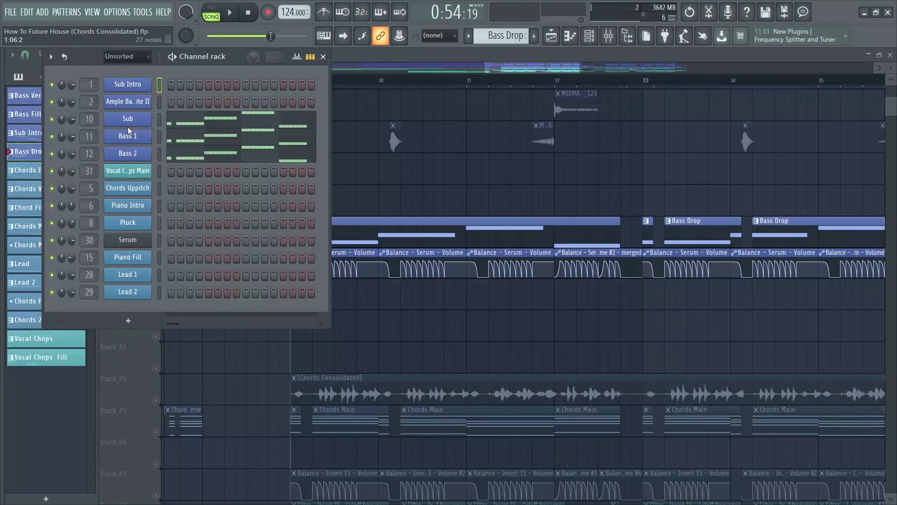
# Play the Bass Drop pattern's Sub, Bass 1 and Bass 2 layers one at a time in pattern mode.
pyautogui.click(51, 153)
pyautogui.press('l')
pyautogui.press('space')
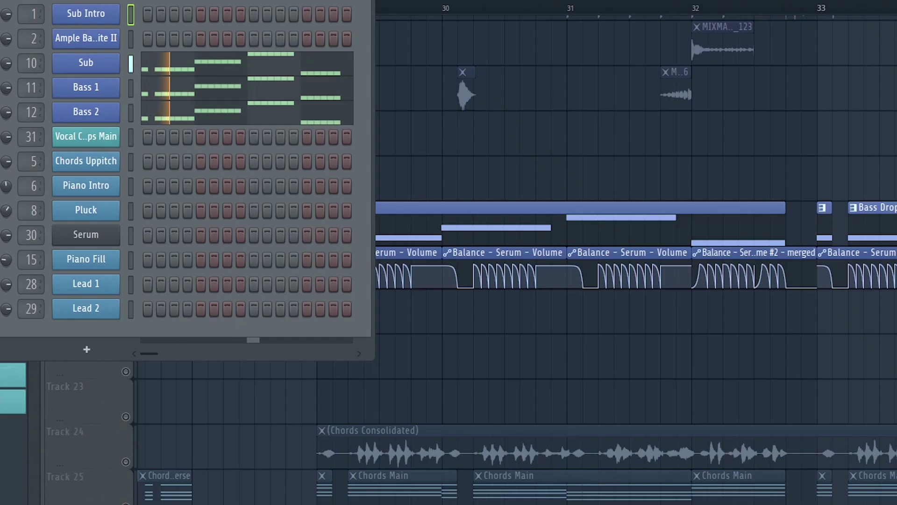
pyautogui.press('space')
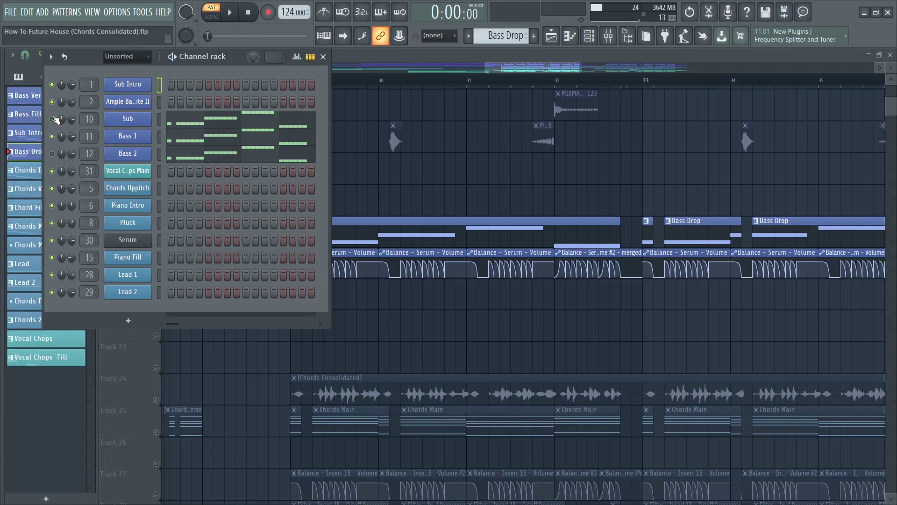
pyautogui.click(52, 120)
pyautogui.press('space')
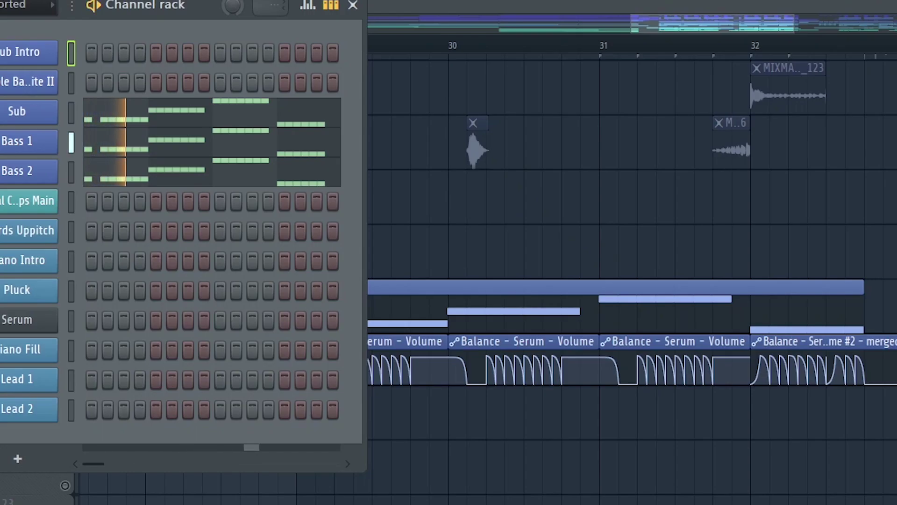
pyautogui.press('space')
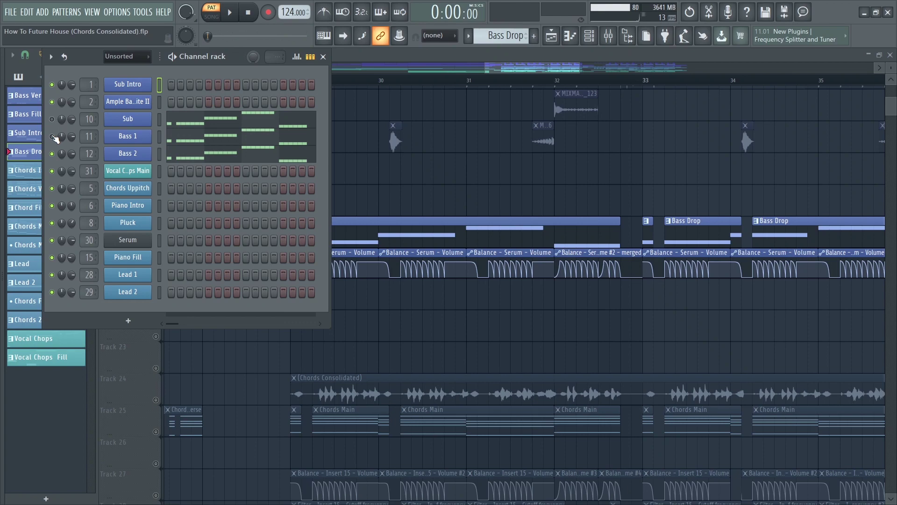
pyautogui.press('space')
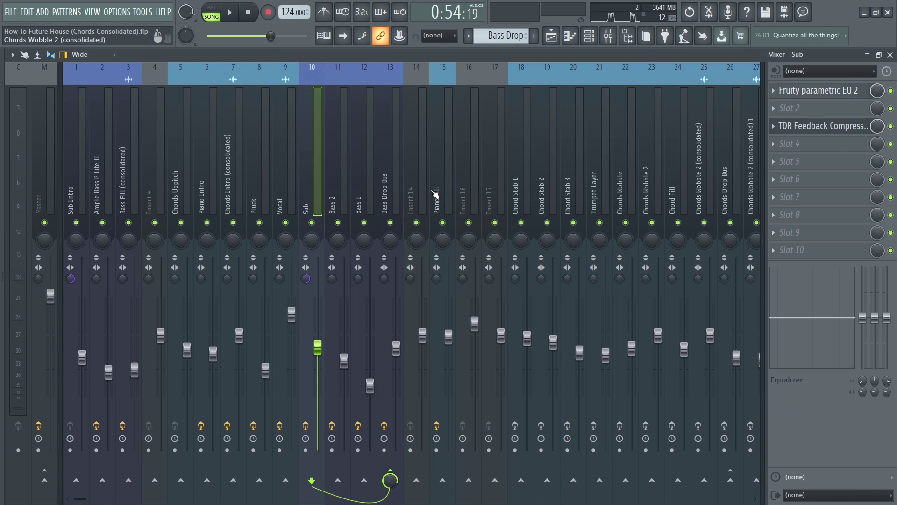
# Examine the Sub channel's Fruity parametric EQ 2 curve and the effect chain of the Bass 2 channel.
pyautogui.click(817, 90)
pyautogui.moveTo(280, 153); pyautogui.dragTo(554, 254)
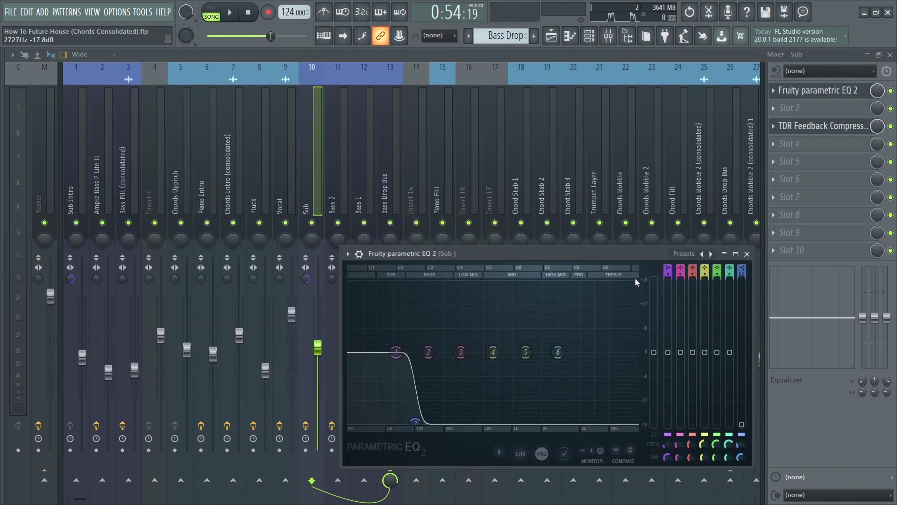
pyautogui.press('Right')
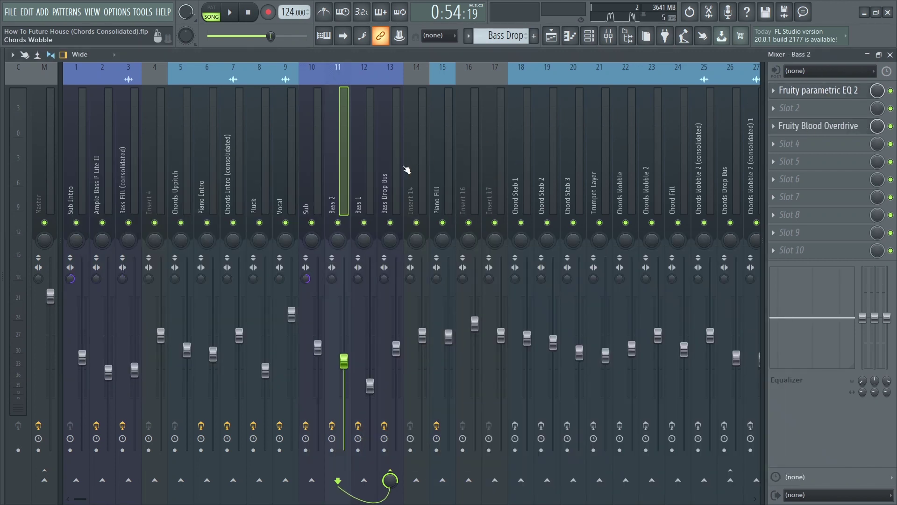
pyautogui.click(326, 111)
# Inspect the TDR Feedback Compressor and Kickstart on the Bass Drop Bus.
pyautogui.click(383, 146)
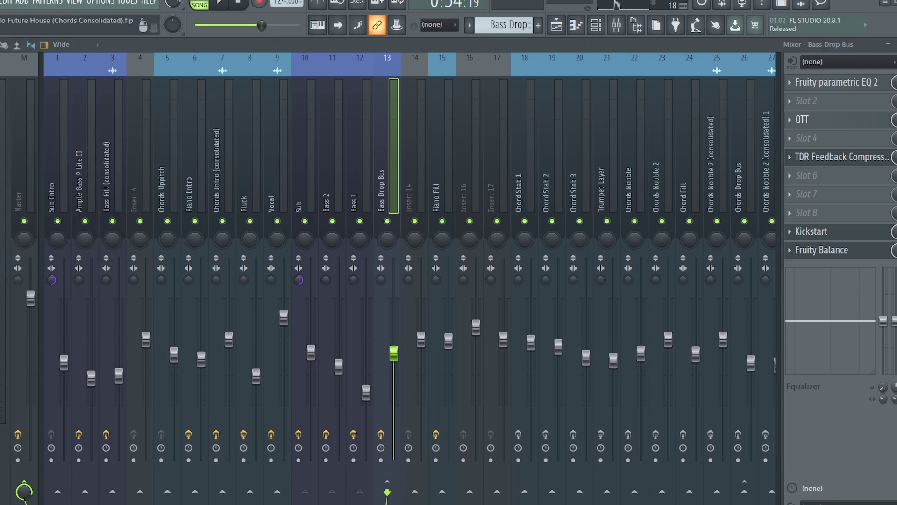
pyautogui.click(830, 160)
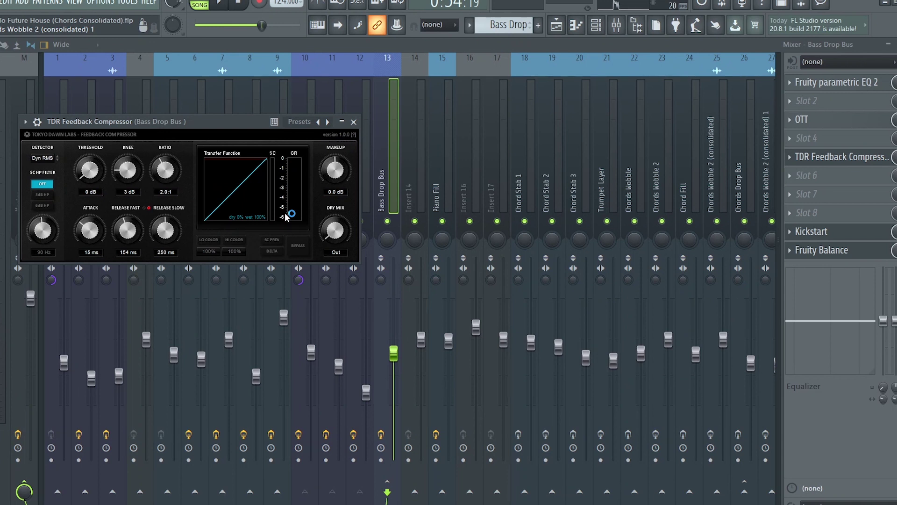
pyautogui.click(807, 230)
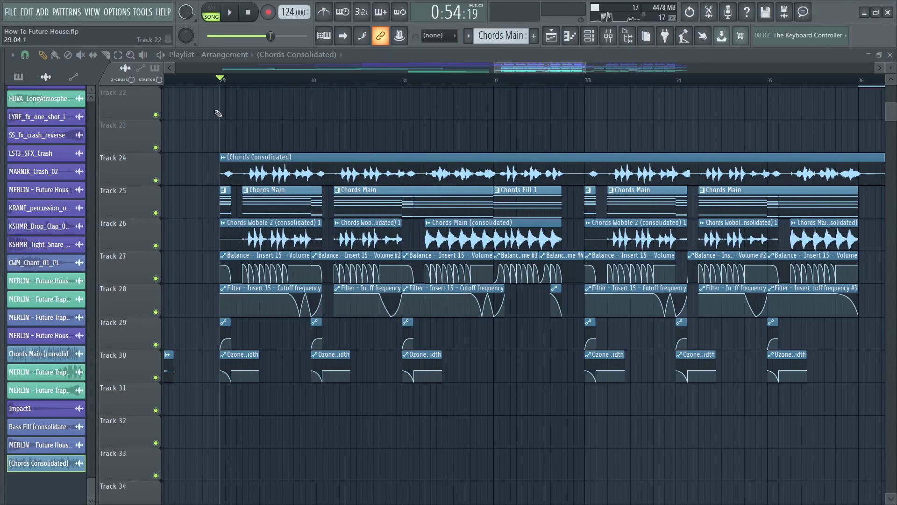
# Solo Track 24 and play the consolidated drop chords from bar 29.
pyautogui.rightClick(155, 180)
pyautogui.press('space')
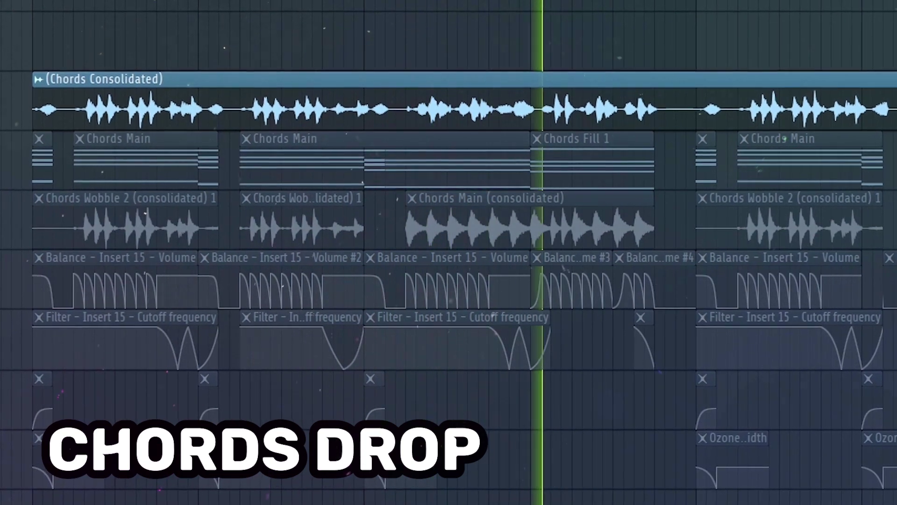
pyautogui.press('space')
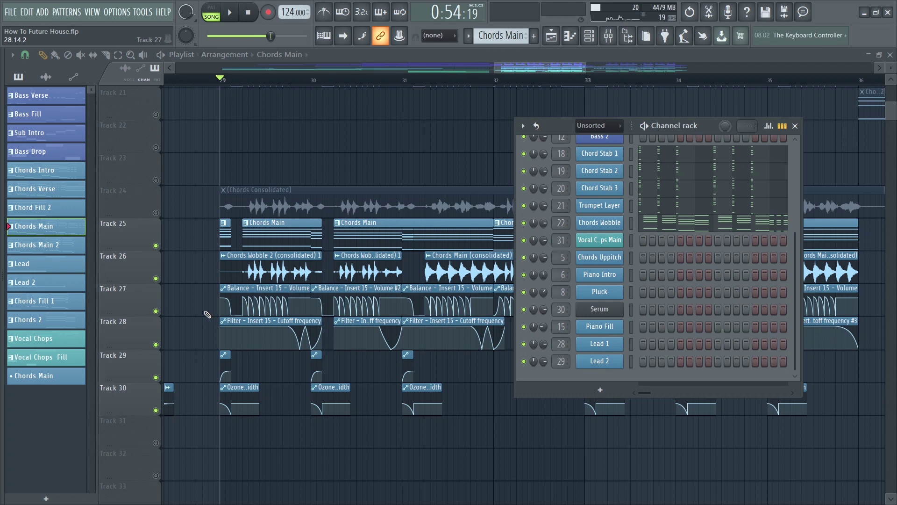
# Examine the Chord Stab 1 notes and bring in the Trumpet Layer among the Chords Main pattern's layers.
pyautogui.scroll(1, 639, 231)
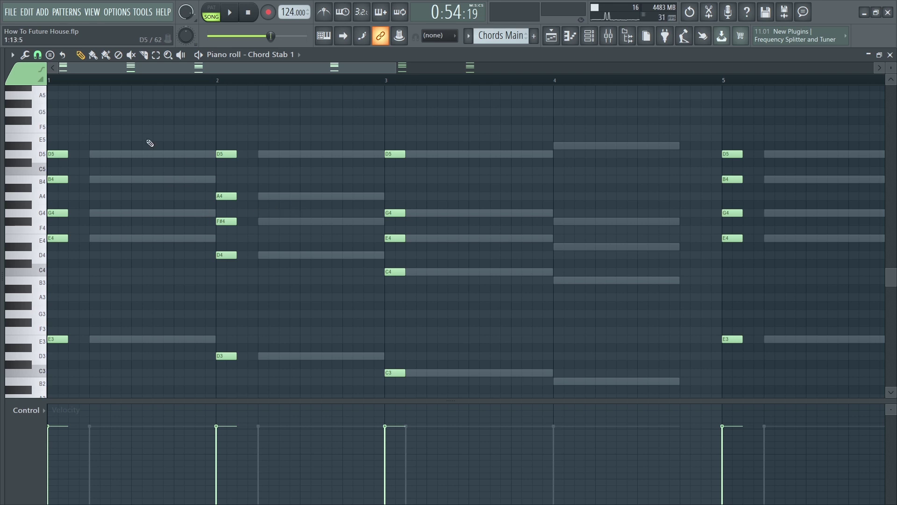
pyautogui.click(589, 36)
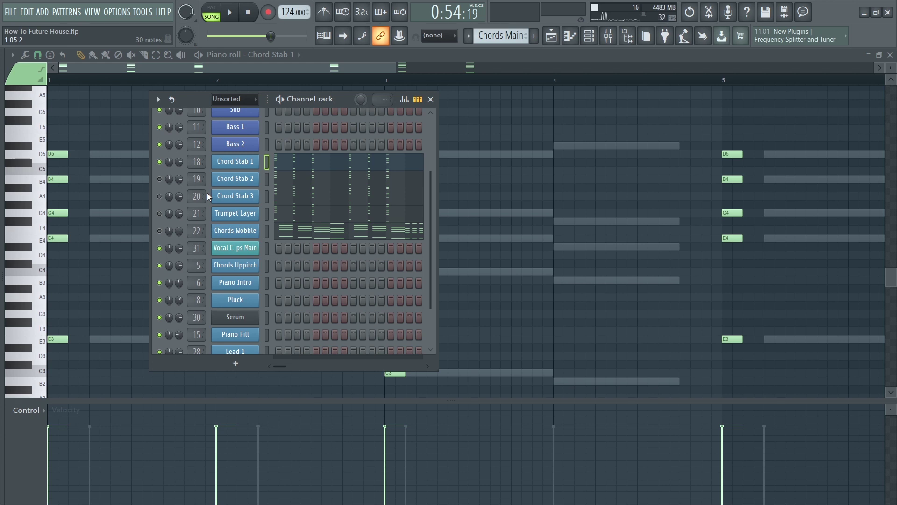
pyautogui.click(158, 214)
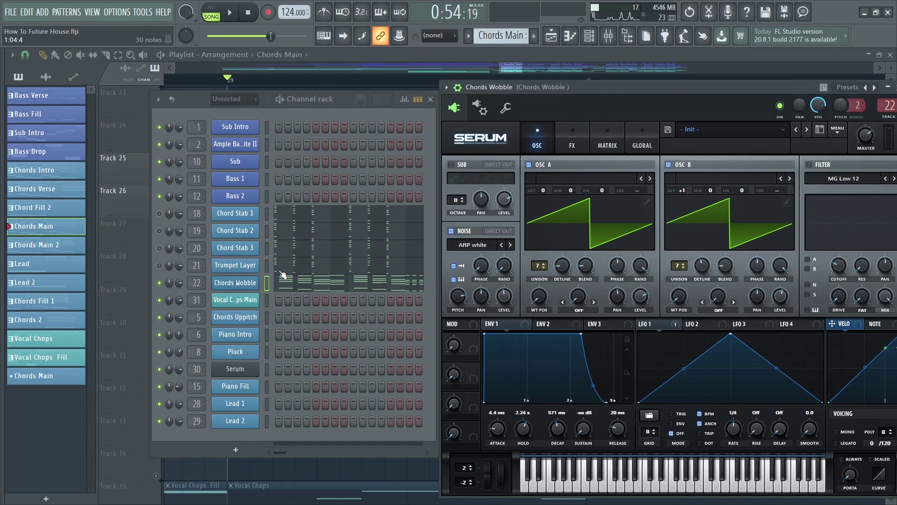
# Return from the Chords Wobble synth to the playlist and play the Chords Wobble 2 clips on Track 26 alone.
pyautogui.press('F12')
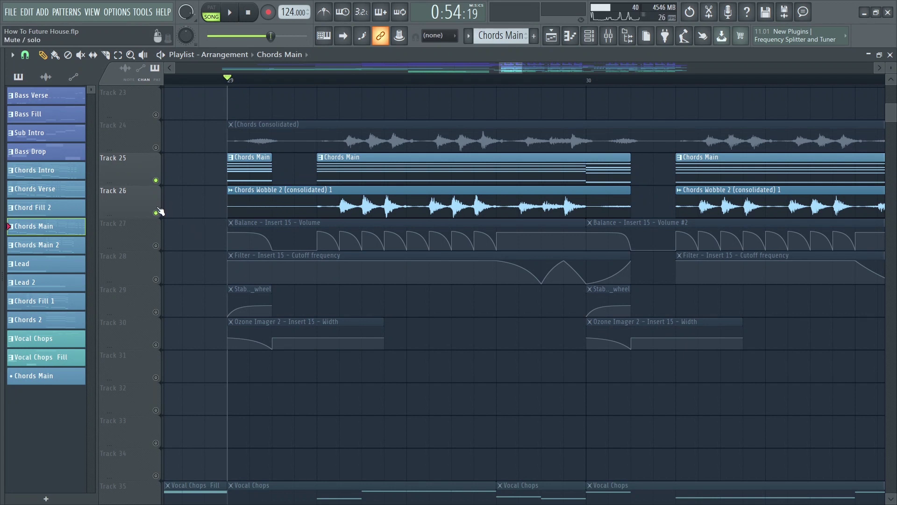
pyautogui.press('space')
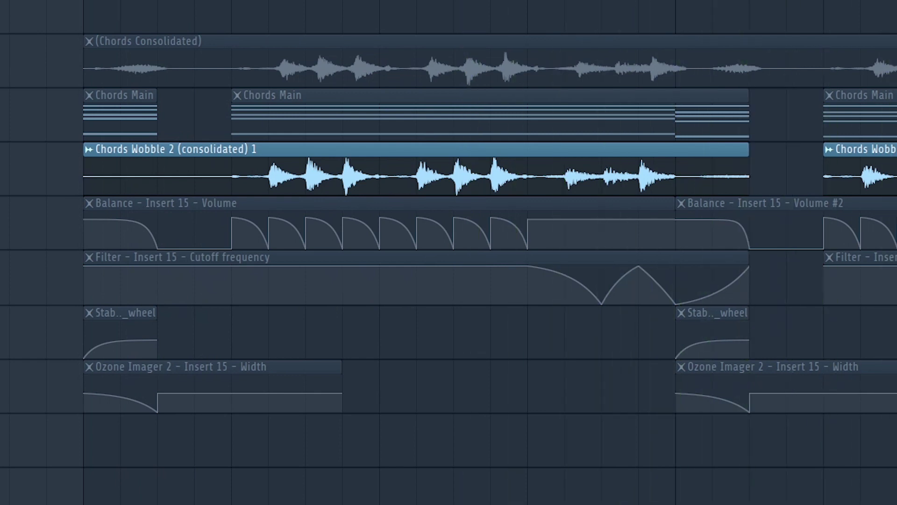
pyautogui.press('space')
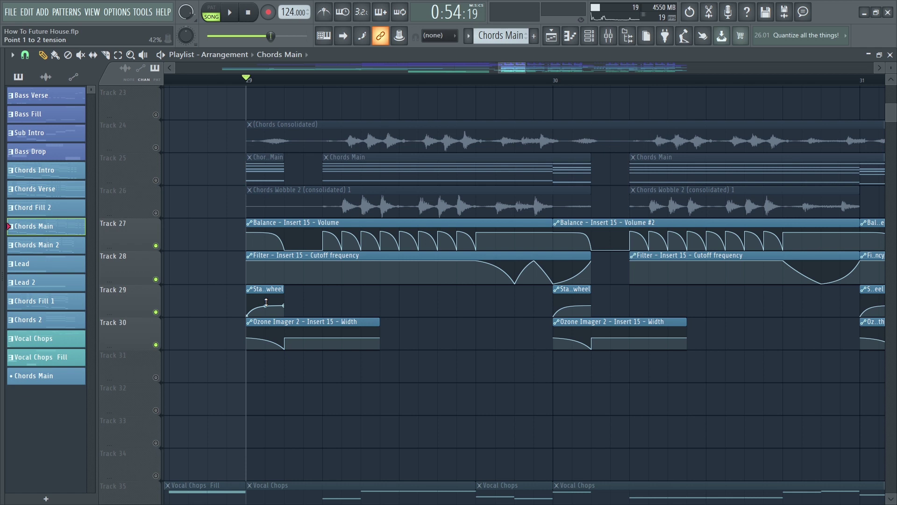
# Review the mixer effects on the chord layer channels from Chord Stab 1 through Chords Wobble.
pyautogui.press('F9')
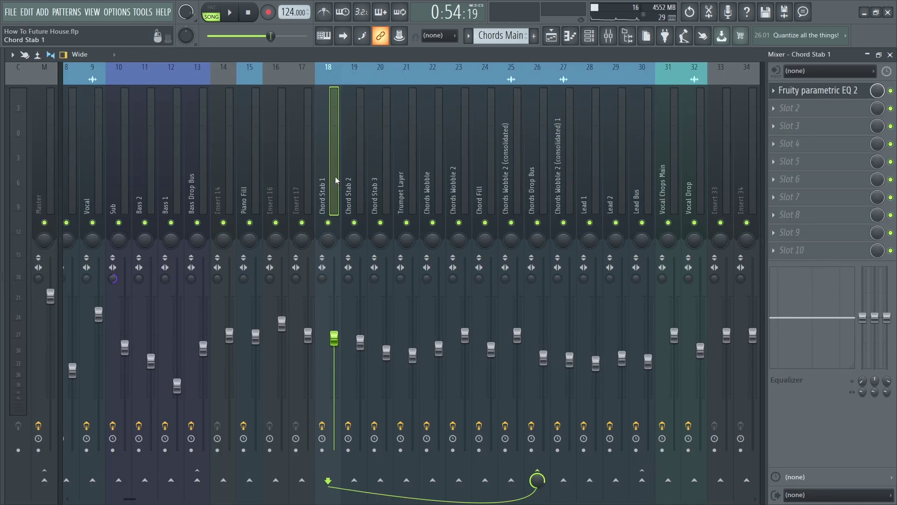
pyautogui.click(383, 181)
pyautogui.click(406, 180)
pyautogui.click(433, 180)
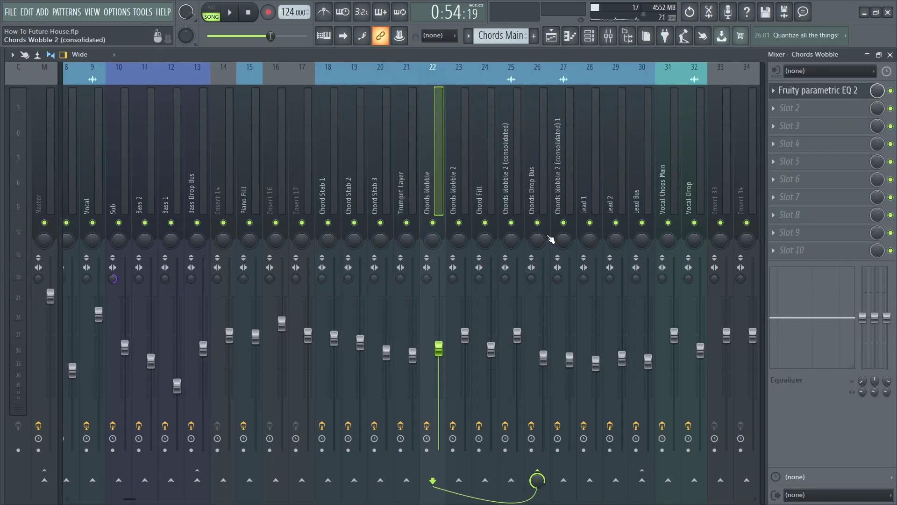
# Examine the Chords Drop Bus effects, including OTT, Fruity parametric EQ 2, TDR Feedback Compressor, Raum and Kickstart.
pyautogui.click(538, 184)
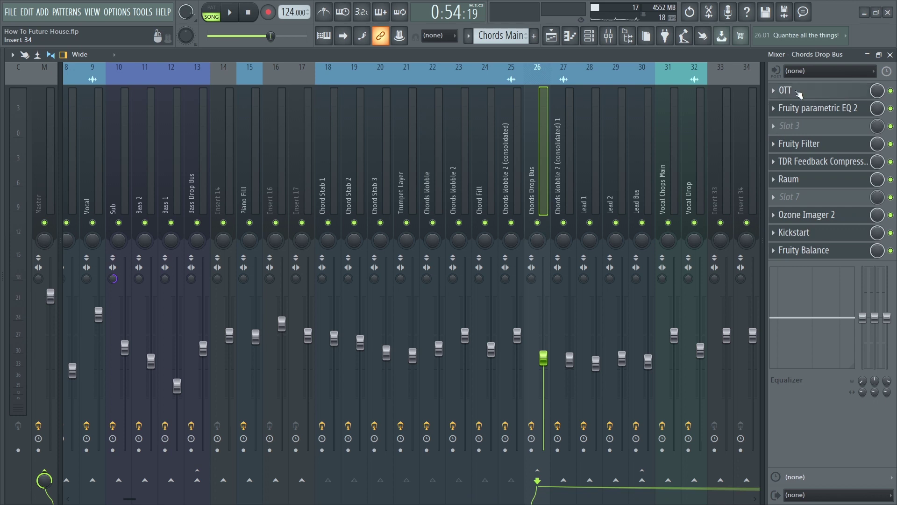
pyautogui.click(798, 93)
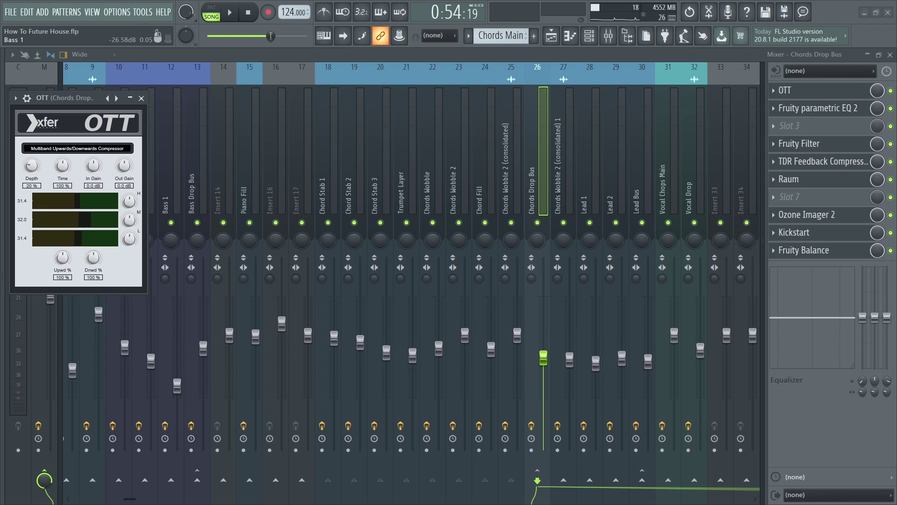
pyautogui.press('Escape')
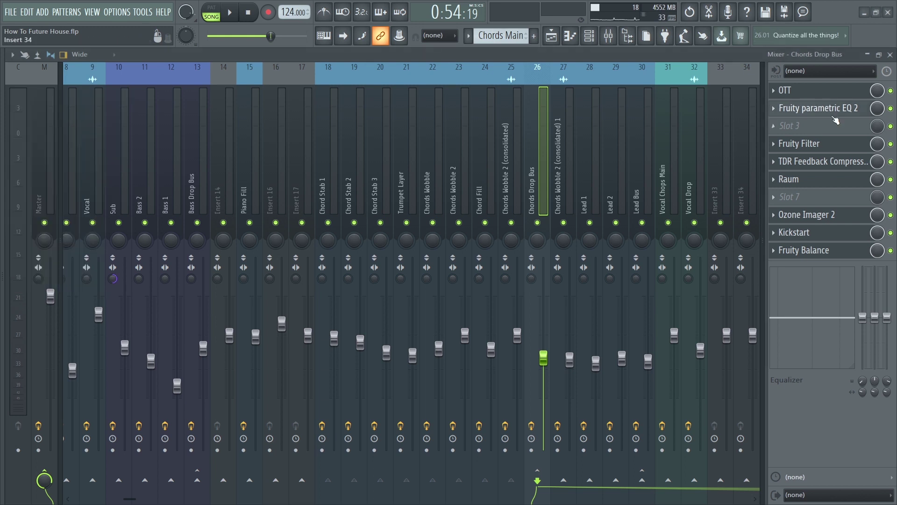
pyautogui.click(833, 115)
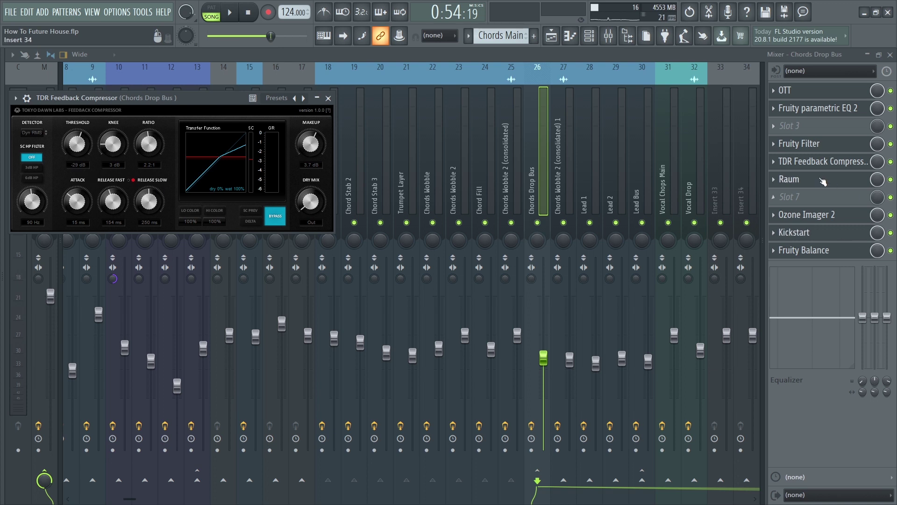
pyautogui.click(822, 181)
pyautogui.click(796, 232)
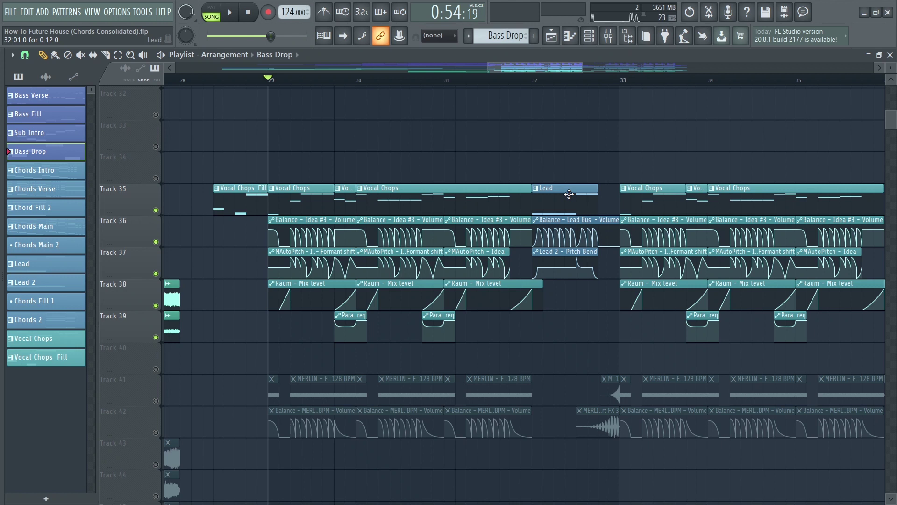
# Play the vocal chops on Tracks 35 to 39 from bar 29, and play the Vocal Chops Main notes in the piano roll.
pyautogui.press('space')
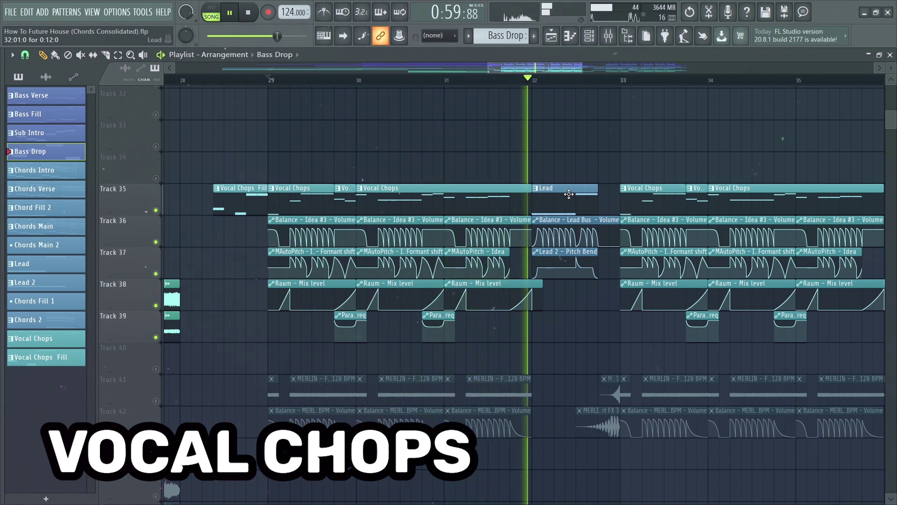
pyautogui.press('space')
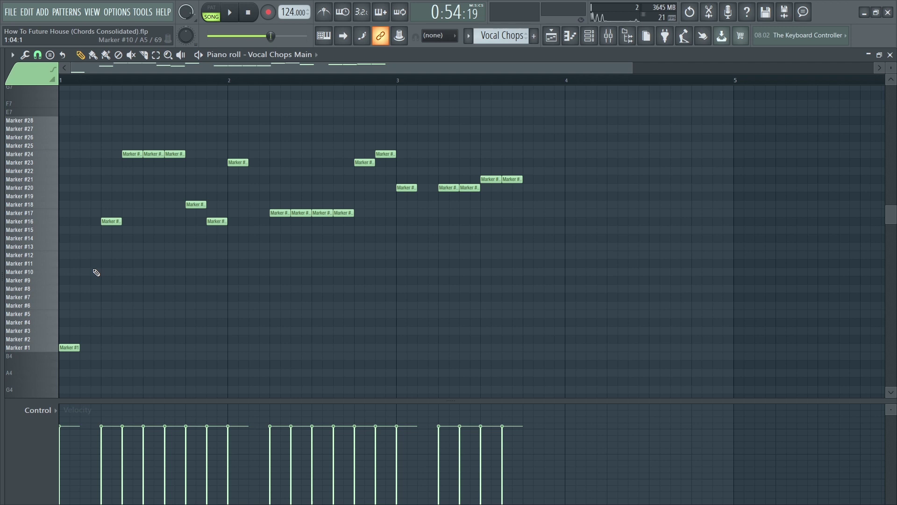
pyautogui.press('space')
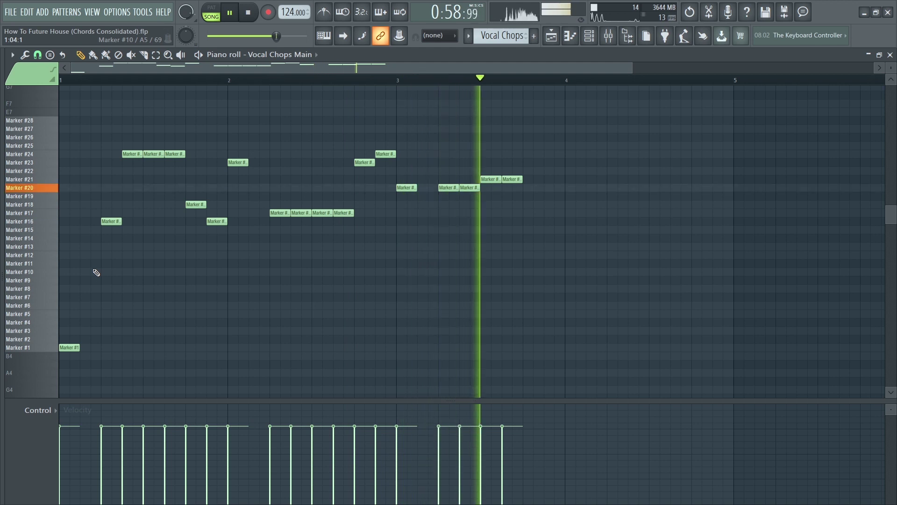
pyautogui.press('space')
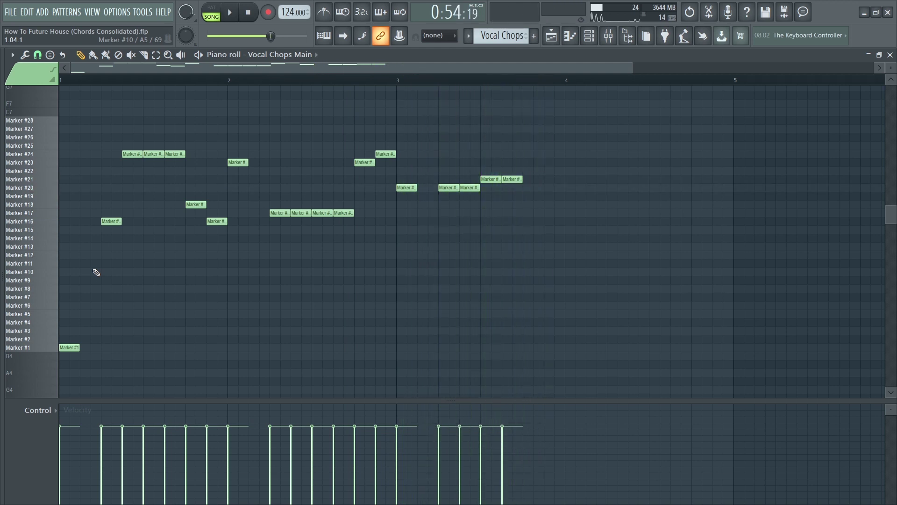
# Review the Vocal Chops Main mixer effects from the first Fruity parametric EQ 2 through CamelCrusher, OTT and the second EQ.
pyautogui.press('F9')
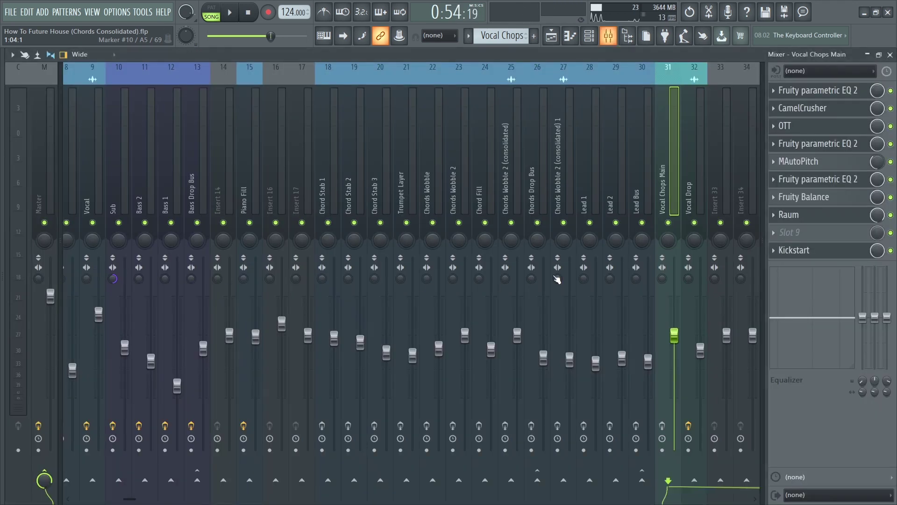
pyautogui.press('space')
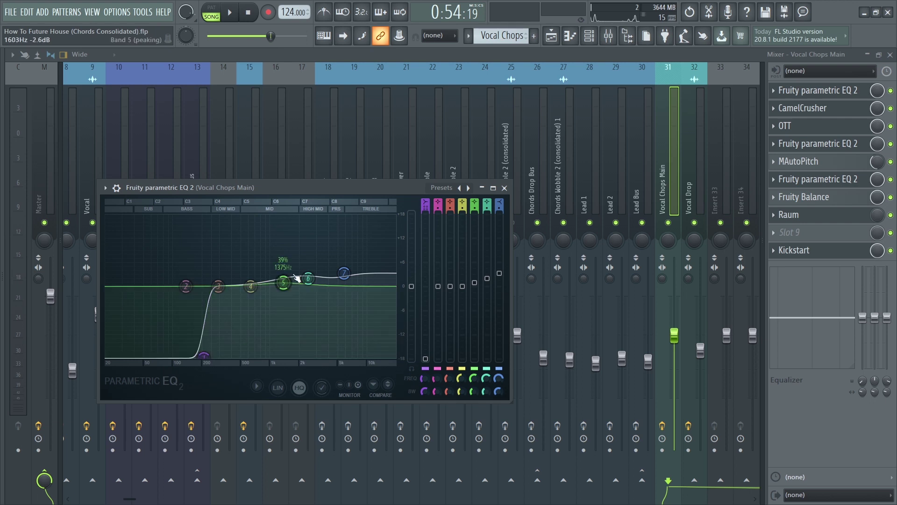
pyautogui.press('Escape')
pyautogui.click(814, 111)
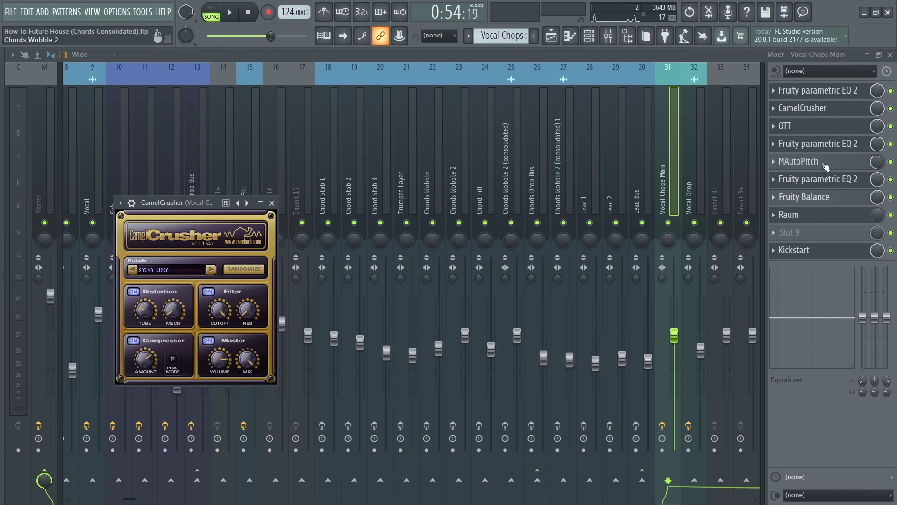
pyautogui.click(806, 126)
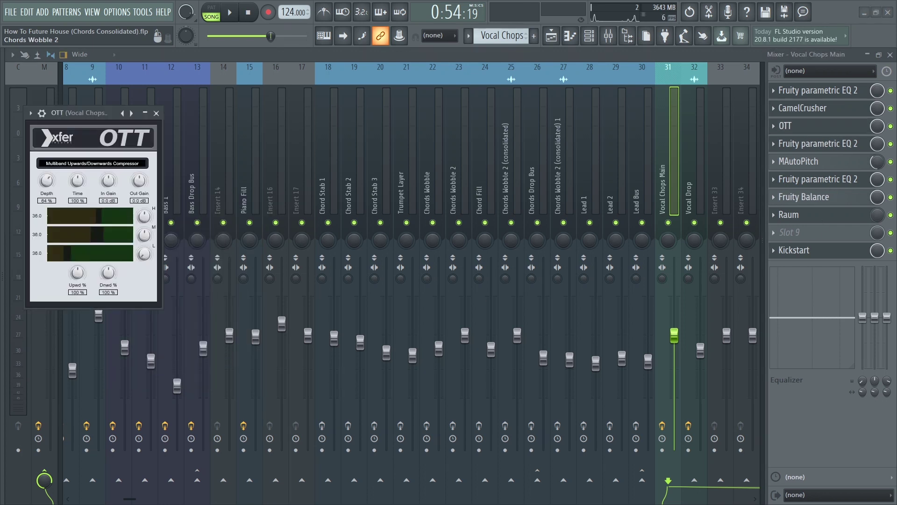
pyautogui.click(852, 145)
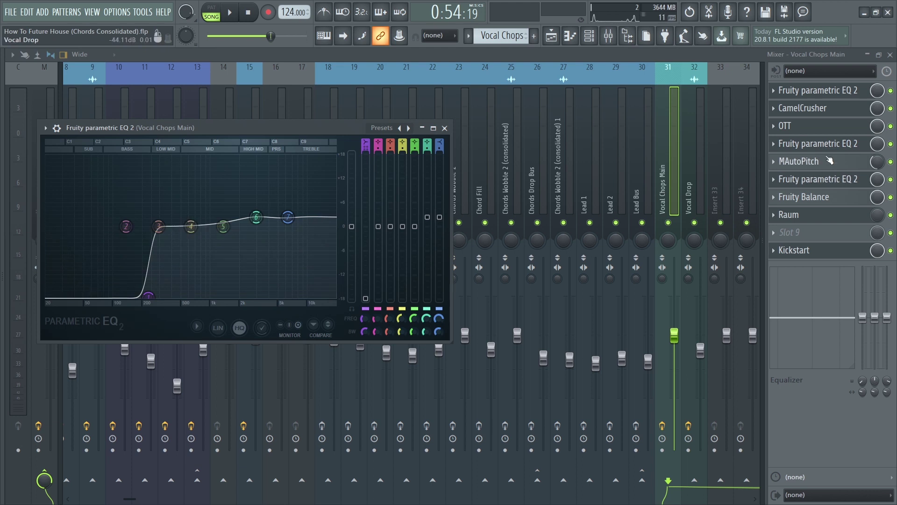
# Examine the remaining Vocal Chops Main effects: MAutoPitch, the third Fruity parametric EQ 2, Raum and Kickstart.
pyautogui.click(785, 164)
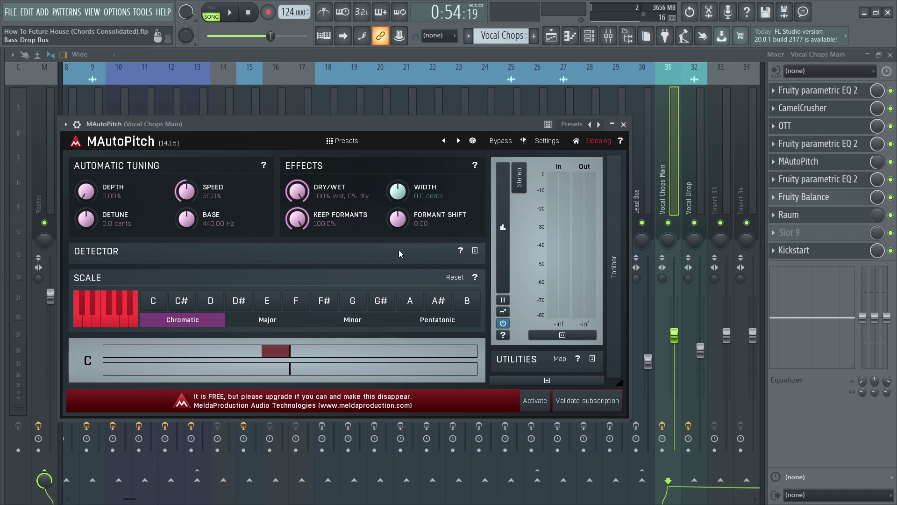
pyautogui.click(803, 183)
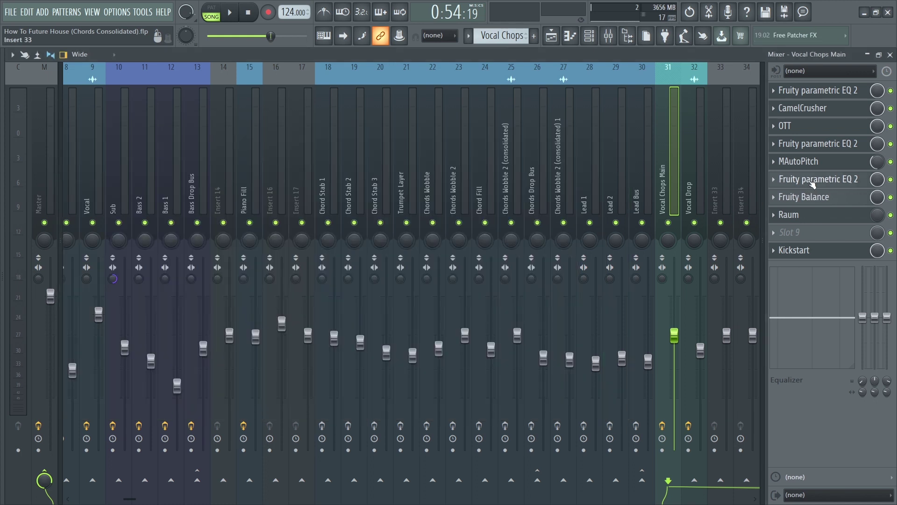
pyautogui.click(804, 184)
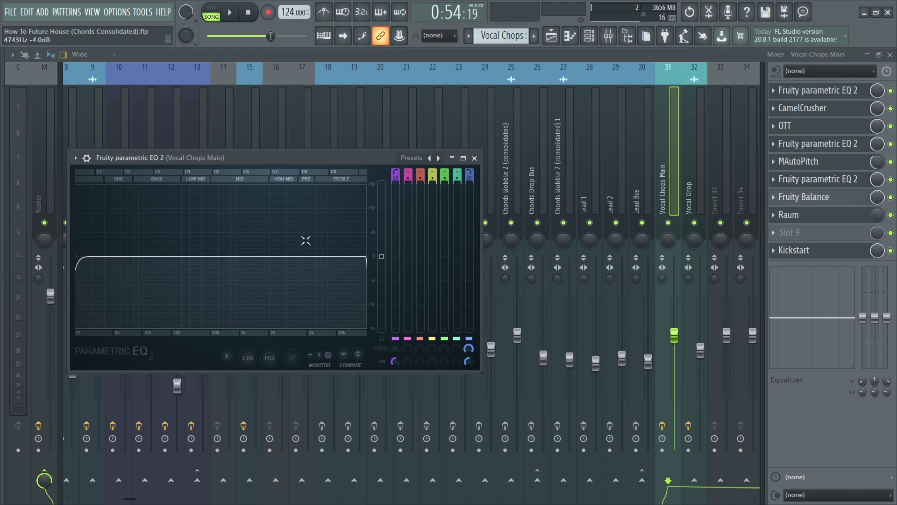
pyautogui.click(820, 217)
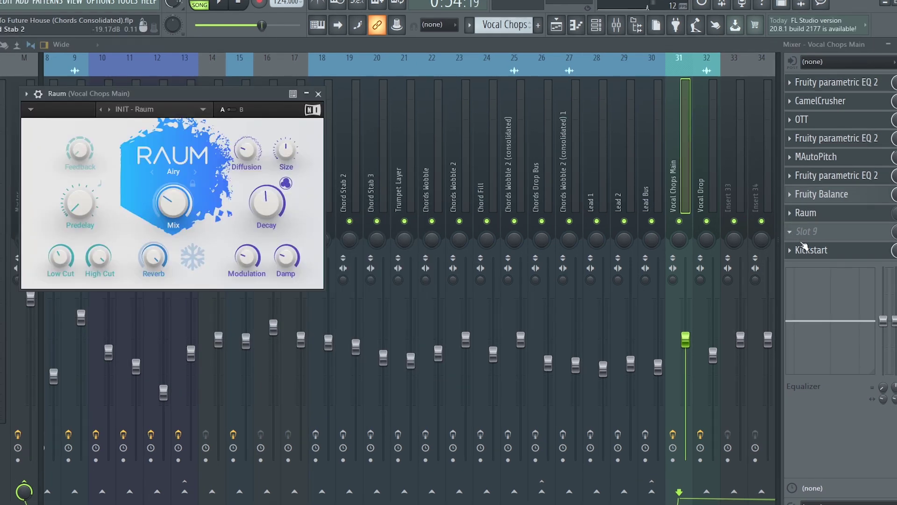
pyautogui.click(815, 251)
pyautogui.click(818, 255)
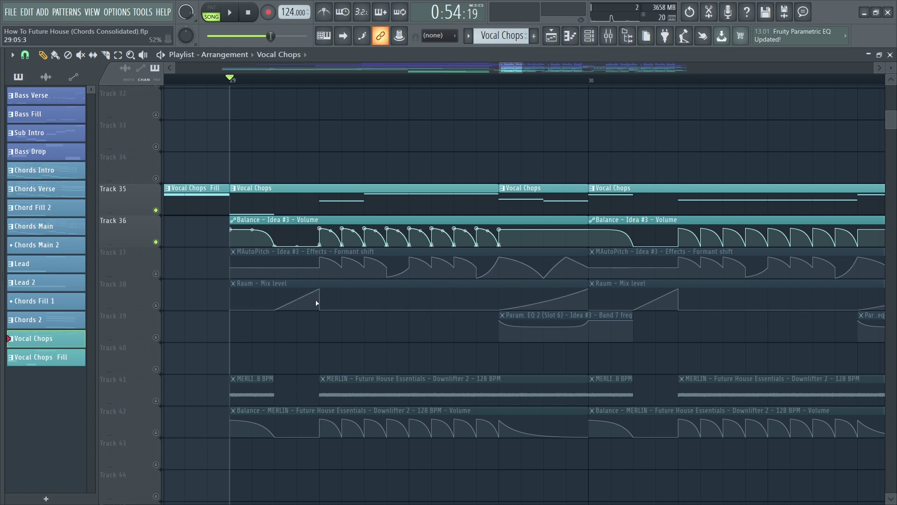
# Play the vocal chops from bar 29 with their volume automation, and isolate Track 35 with the formant shift and Raum mix automation.
pyautogui.press('space')
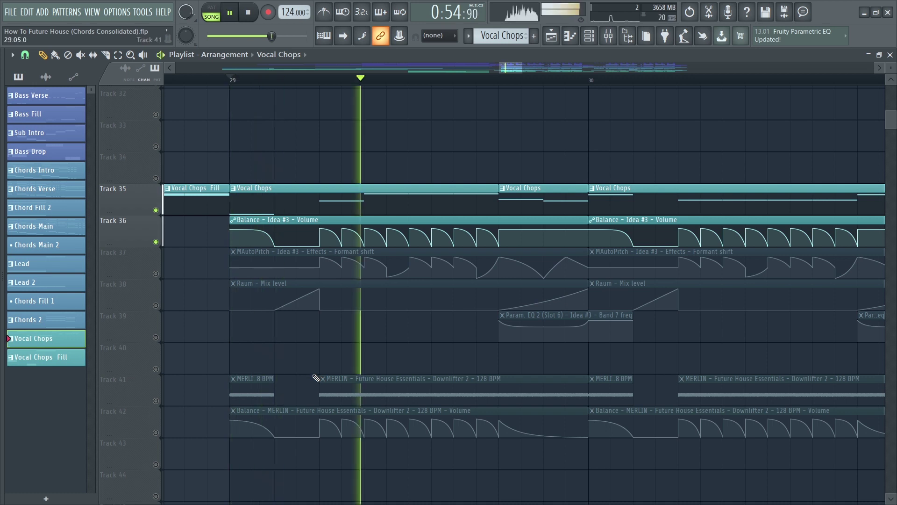
pyautogui.press('space')
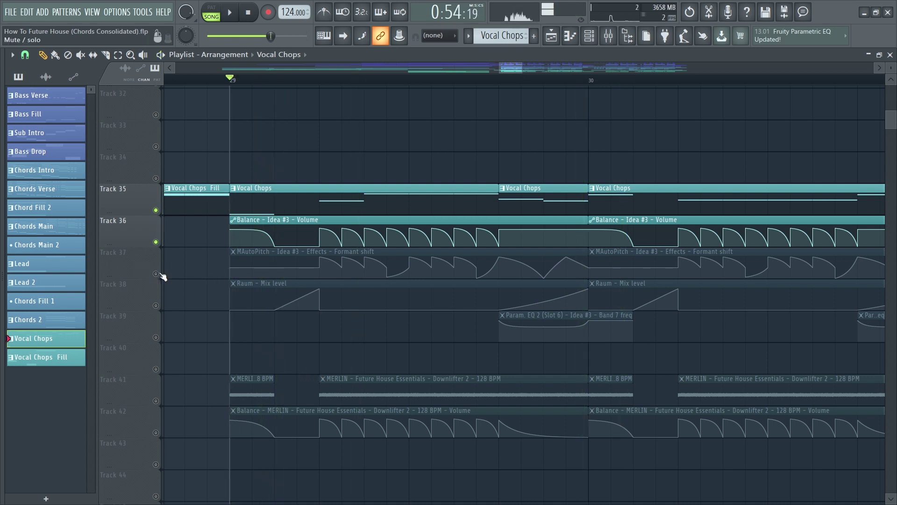
pyautogui.rightClick(157, 273)
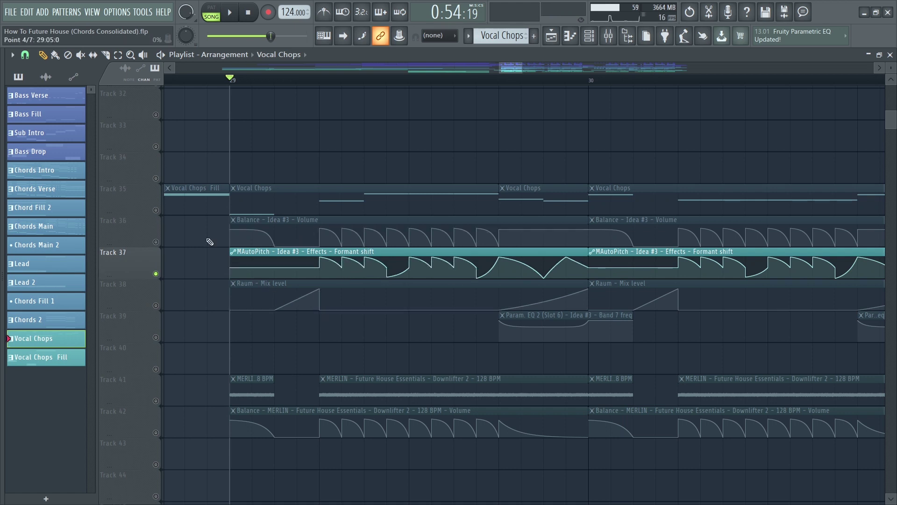
pyautogui.press('space')
pyautogui.click(156, 211)
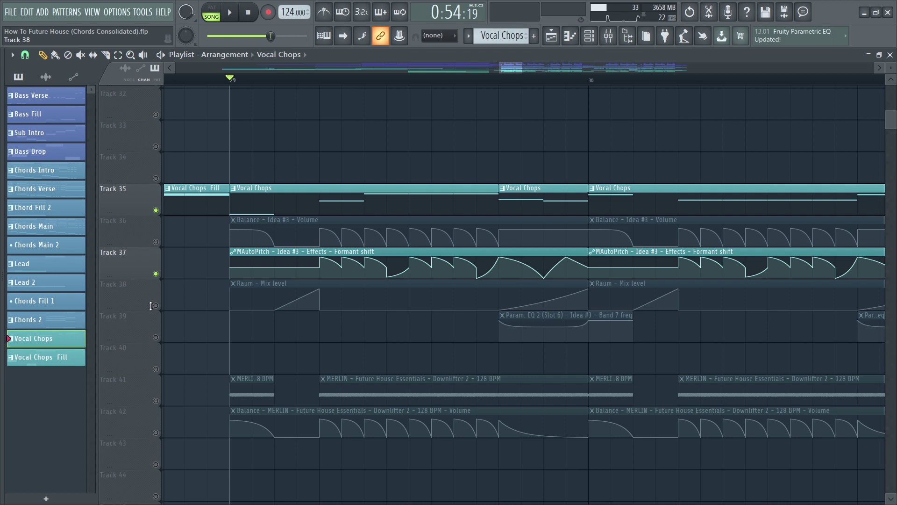
pyautogui.click(156, 305)
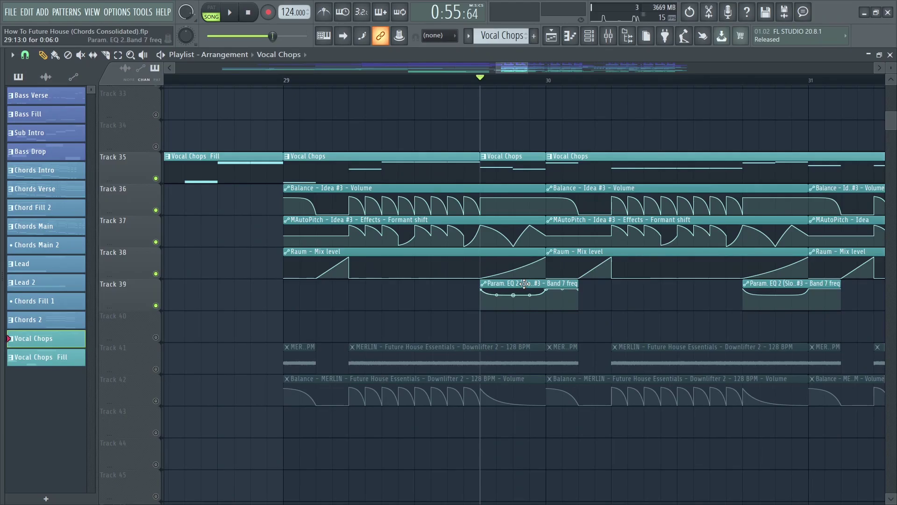
# Play the Vocal Chops Fill on Track 35 before bar 29 and the Lead clip at bar 32.
pyautogui.scroll(2, 542, 316)
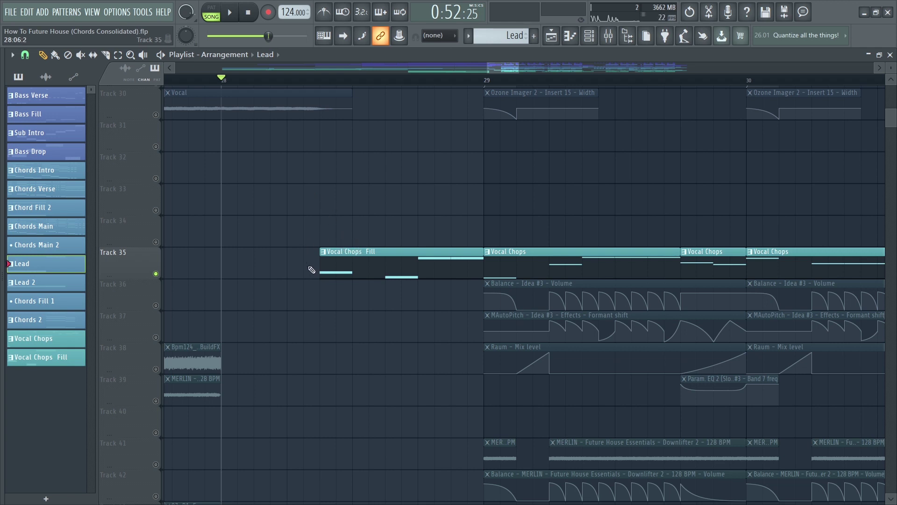
pyautogui.press('space')
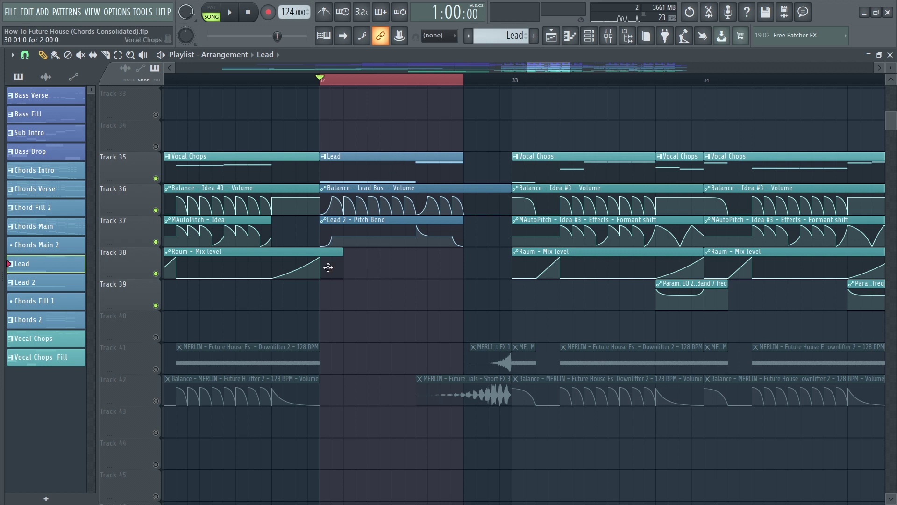
pyautogui.press('space')
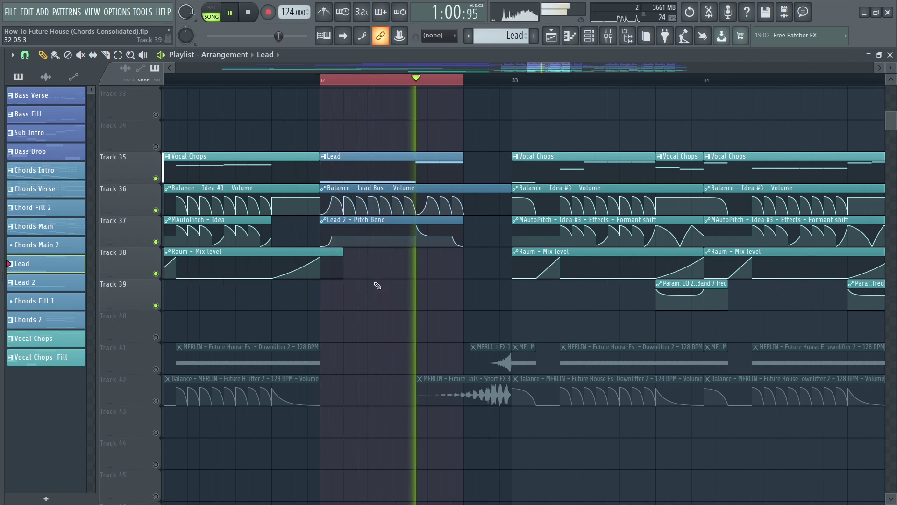
pyautogui.press('space')
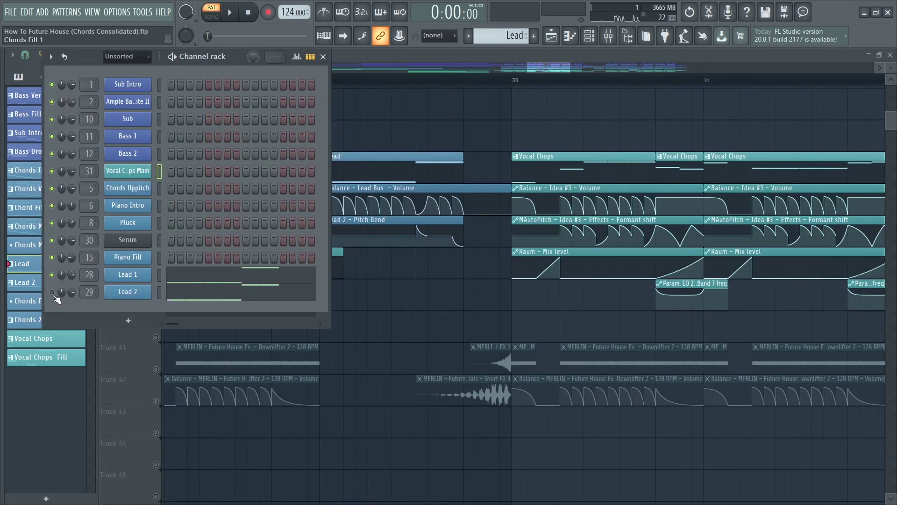
# Audition the Lead 1 and Lead 2 channels one at a time in the Lead pattern.
pyautogui.press('space')
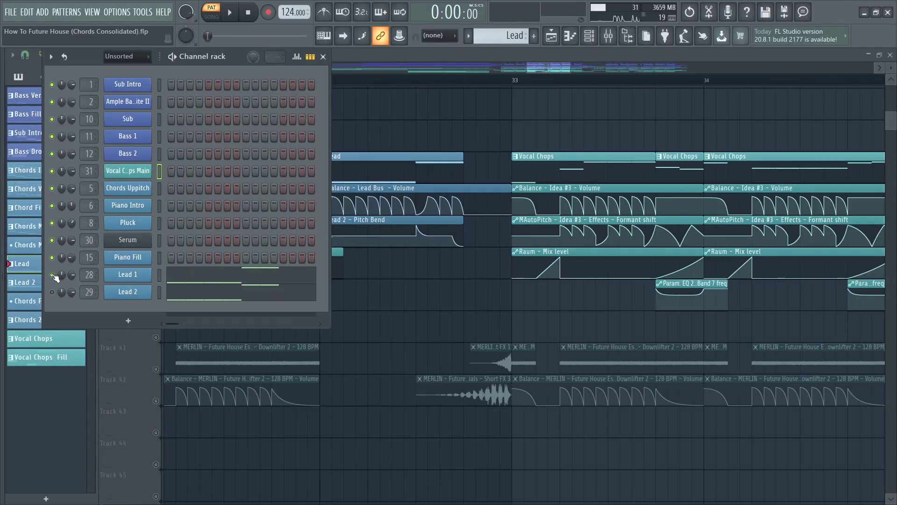
pyautogui.click(52, 275)
pyautogui.click(52, 292)
pyautogui.press('space')
# Return to the playlist at bar 32 without the time selection and examine the Lead 2 Pitch Bend automation on Track 37.
pyautogui.click(420, 293)
pyautogui.rightClick(421, 286)
pyautogui.keyDown('ctrl'); pyautogui.scroll(3, 403, 292); pyautogui.keyUp('ctrl')
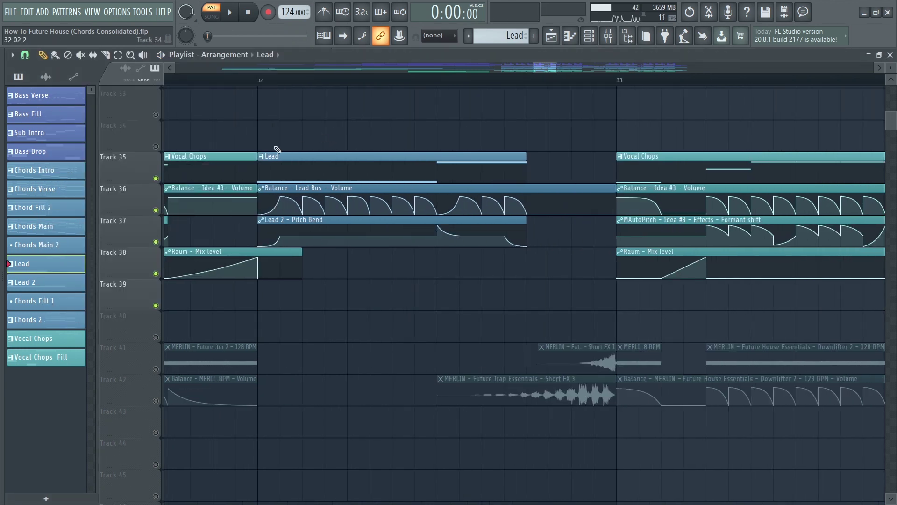
pyautogui.moveTo(275, 246)
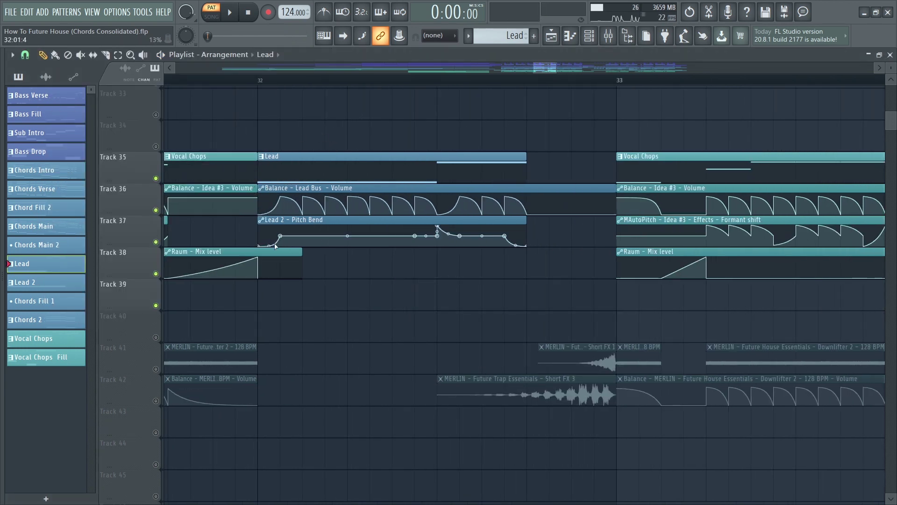
pyautogui.click(260, 83)
# Review the mixer effects on Lead 1, Lead 2 and the Lead Bus, including the bus's Fruity parametric EQ 2.
pyautogui.press('F9')
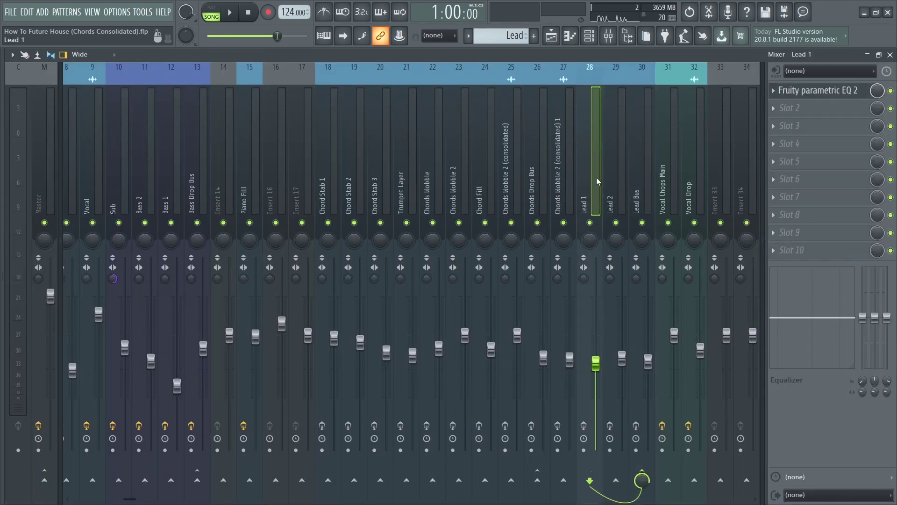
pyautogui.click(607, 182)
pyautogui.click(639, 185)
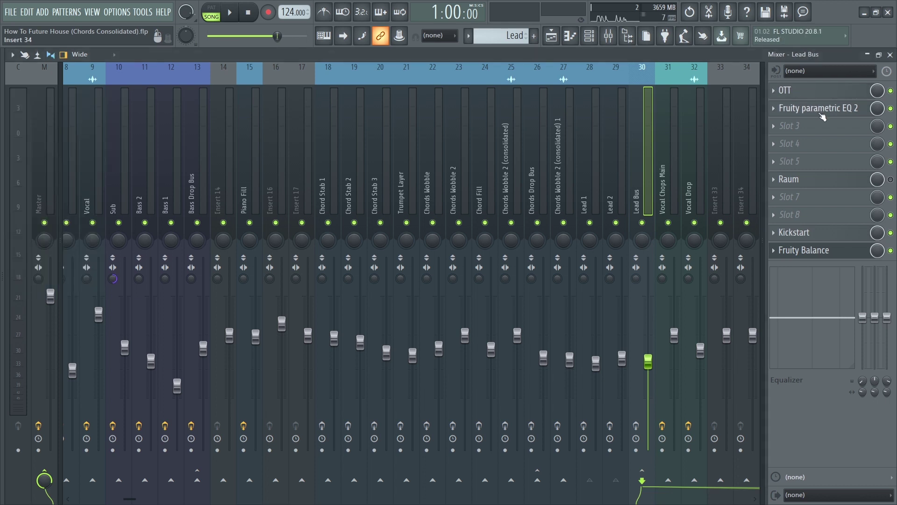
pyautogui.click(794, 113)
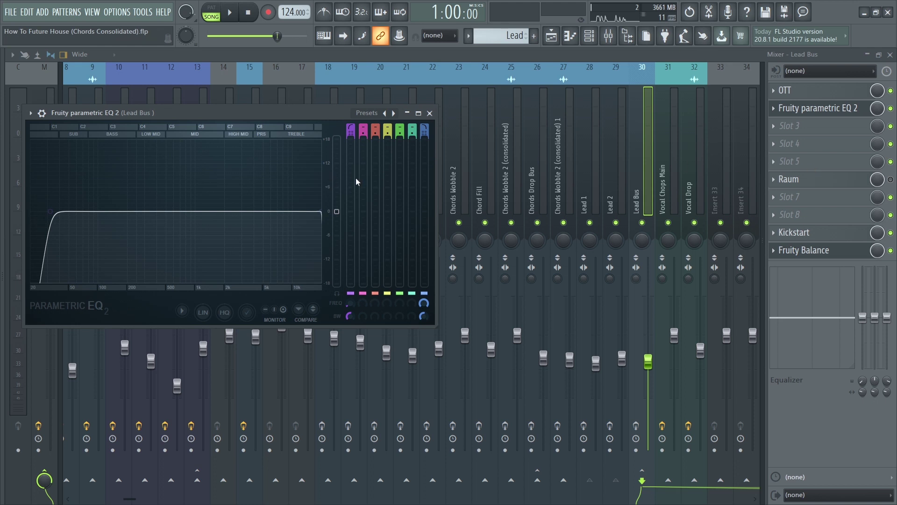
pyautogui.press('Escape')
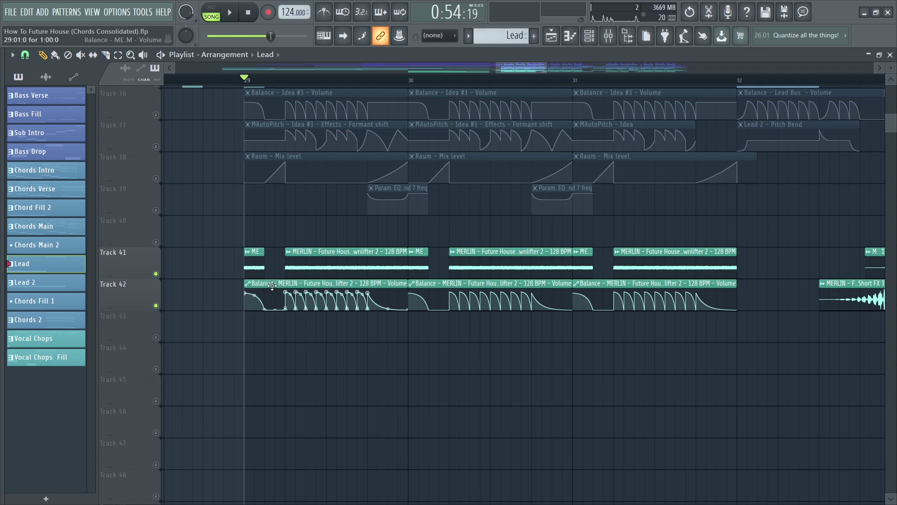
# Play the Downlifter 2 clips from bar 29 and the Short FX clips leading into bar 33 on Tracks 41 and 42.
pyautogui.scroll(2, 272, 284)
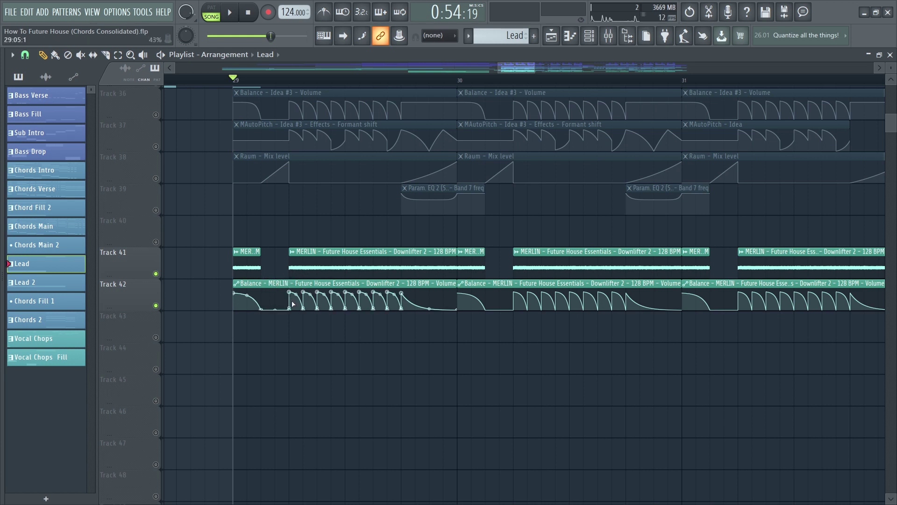
pyautogui.press('space')
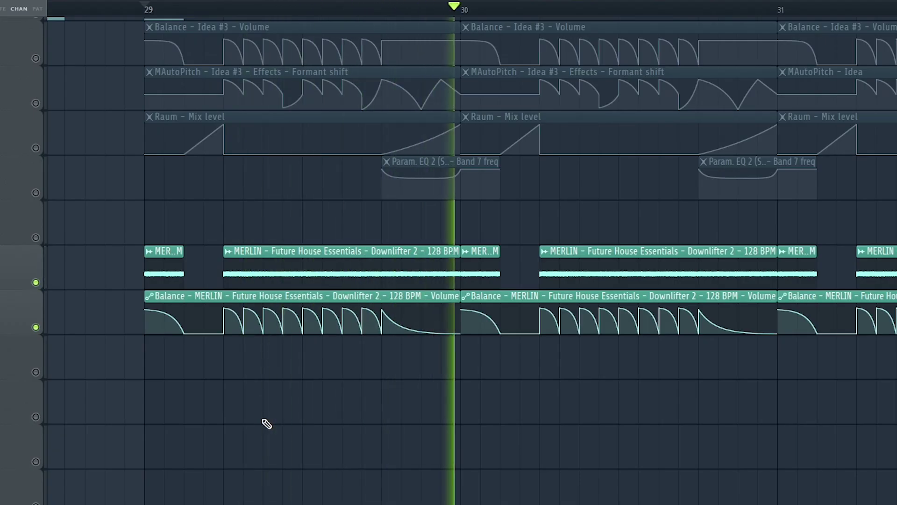
pyautogui.press('space')
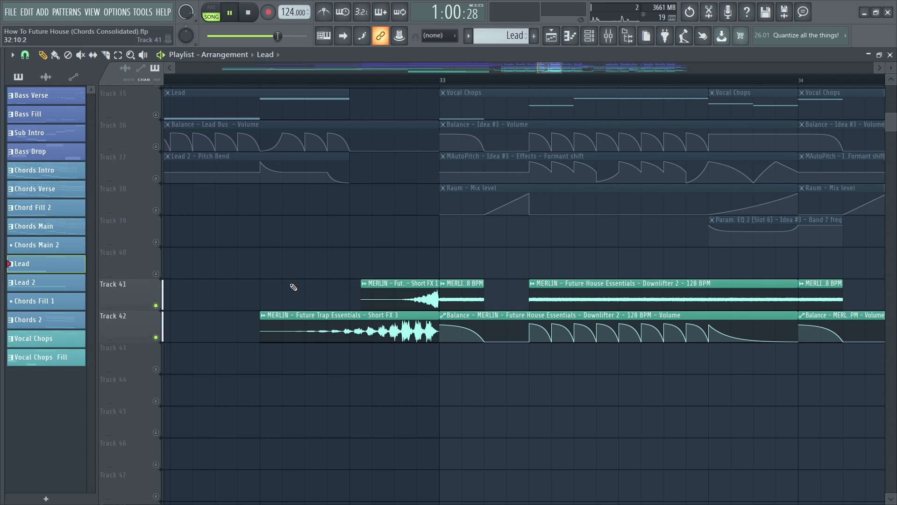
pyautogui.press('space')
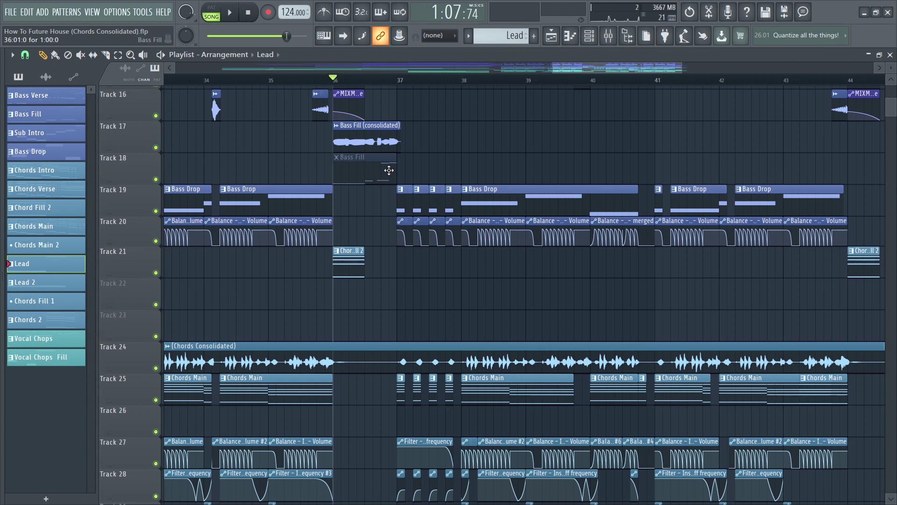
# Play the fill section from bar 36 with all tracks audible.
pyautogui.scroll(1, 392, 171)
pyautogui.press('space')
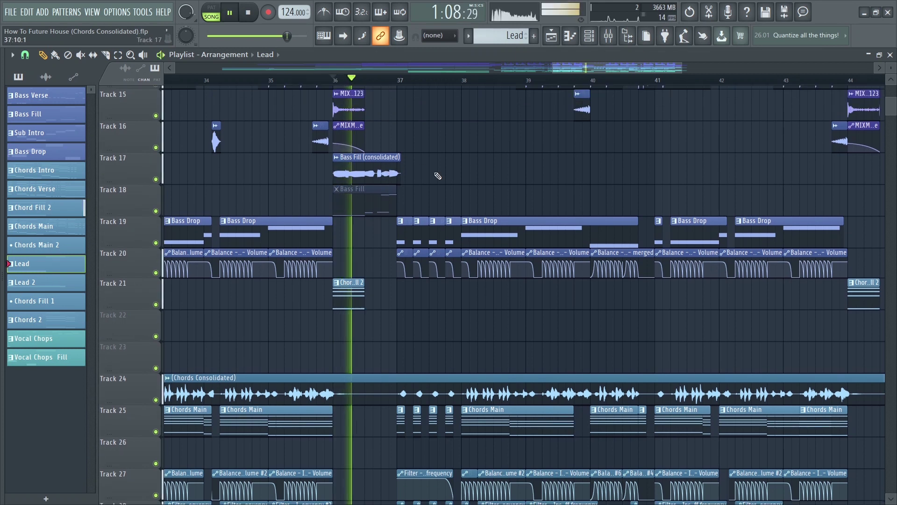
pyautogui.press('space')
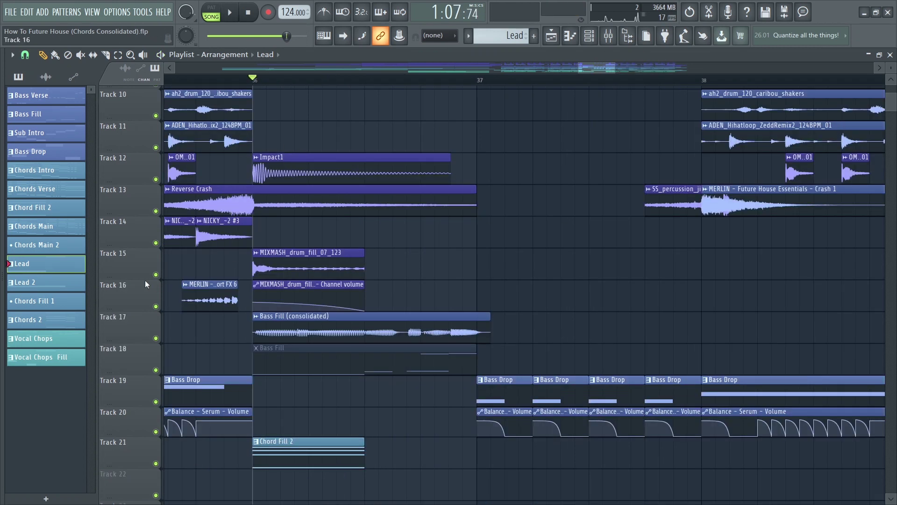
# Solo and play the MIXMASH drum fill on Tracks 15 and 16, and the Bass Fill (consolidated) on Track 17.
pyautogui.rightClick(155, 274)
pyautogui.click(156, 306)
pyautogui.press('space')
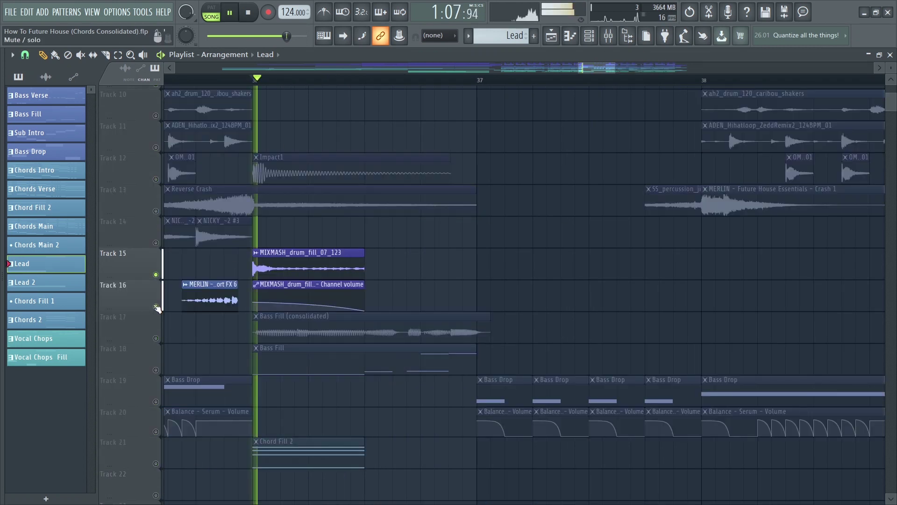
pyautogui.press('space')
pyautogui.rightClick(156, 338)
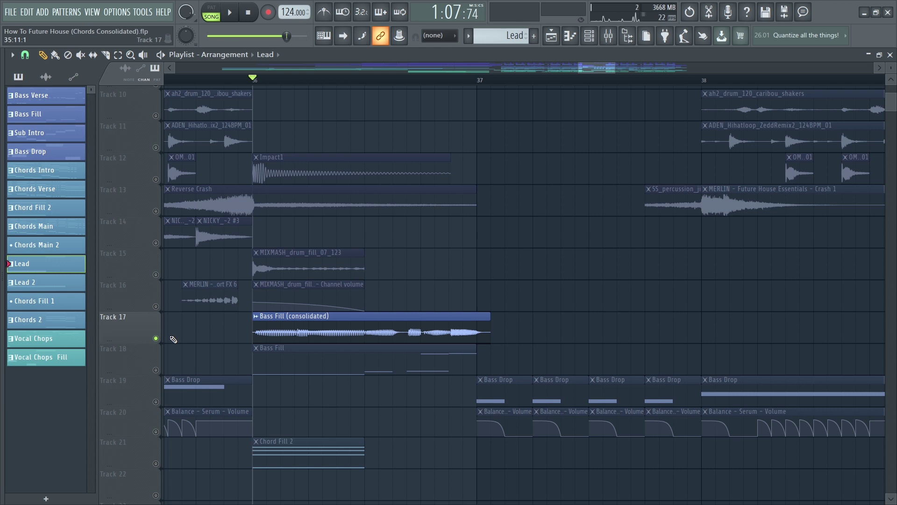
pyautogui.press('space')
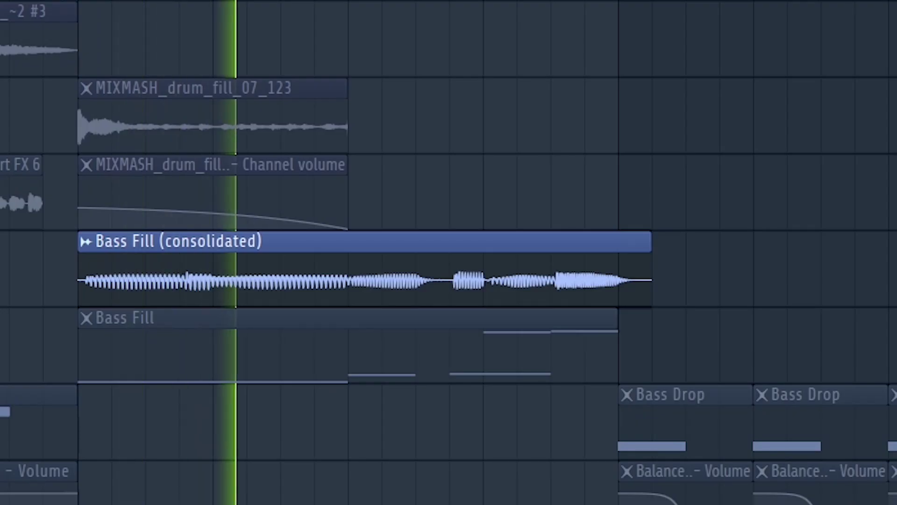
# Play the Bass Fill (consolidated) clip, and play the soloed Chord Fill 2 on Track 21 from bar 36.
pyautogui.press('space')
pyautogui.hotkey('ctrl', 'v')
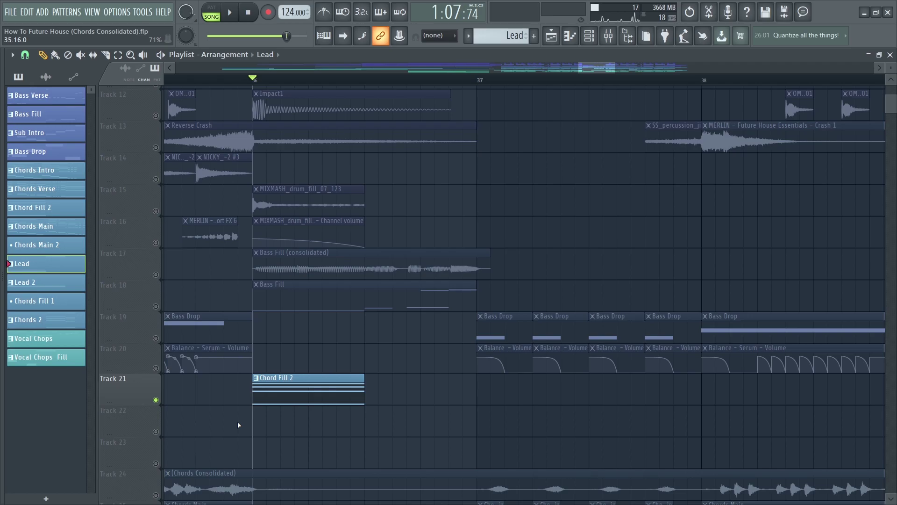
pyautogui.press('space')
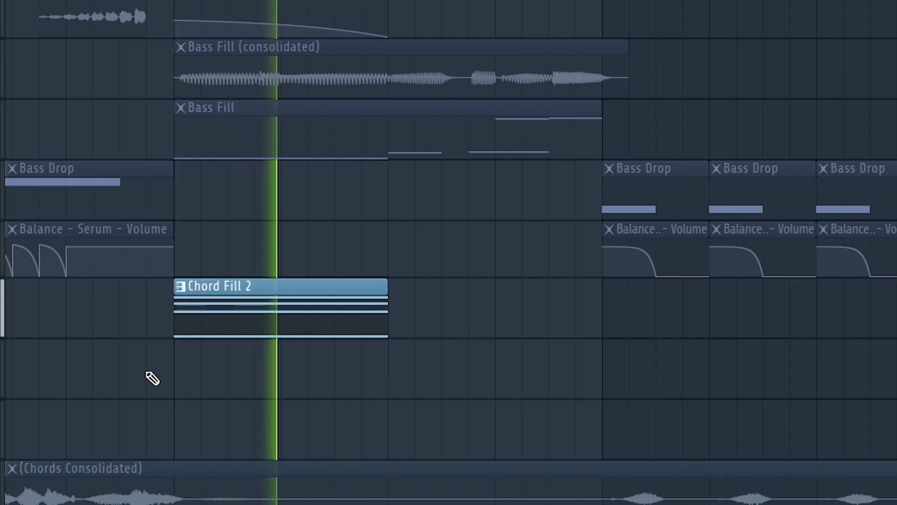
# Review the Vocal Drop mixer effects: Fruity parametric EQ 2, OTT, Fresh Air and Kickstart.
pyautogui.scroll(-6, 406, 326)
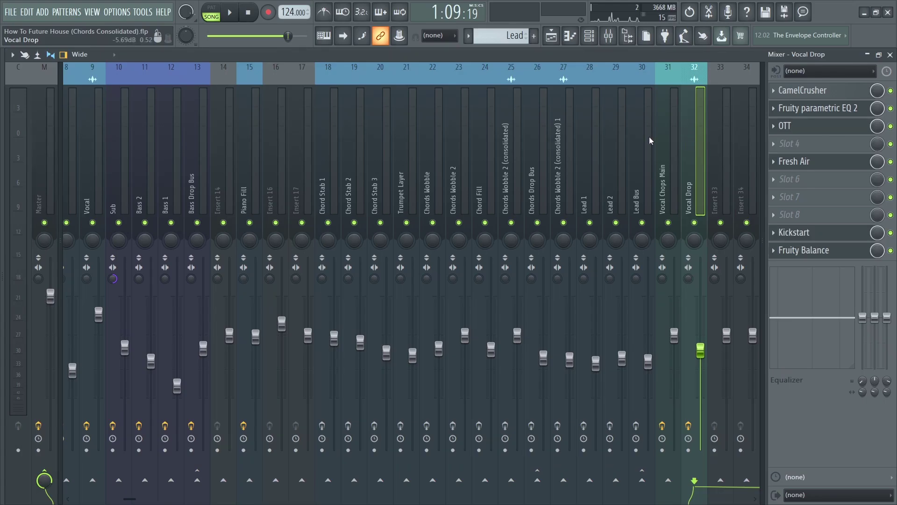
pyautogui.click(812, 110)
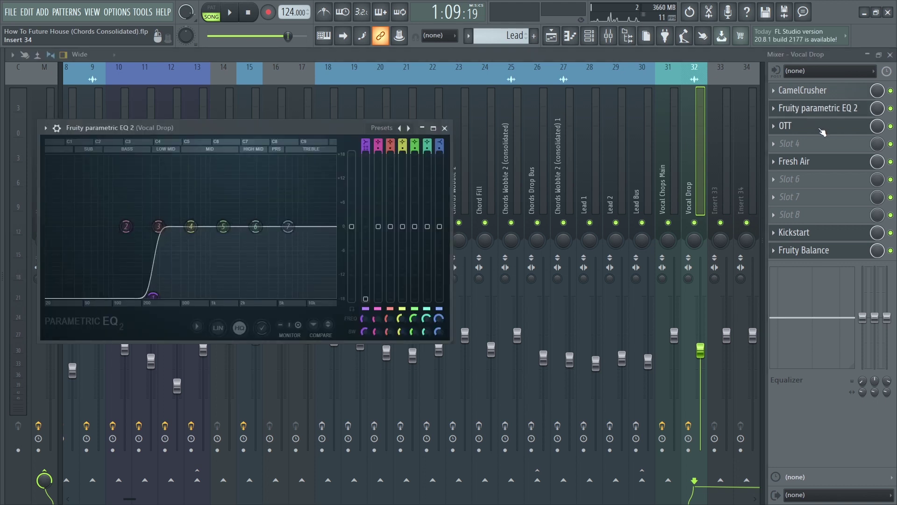
pyautogui.press('Escape')
pyautogui.click(821, 130)
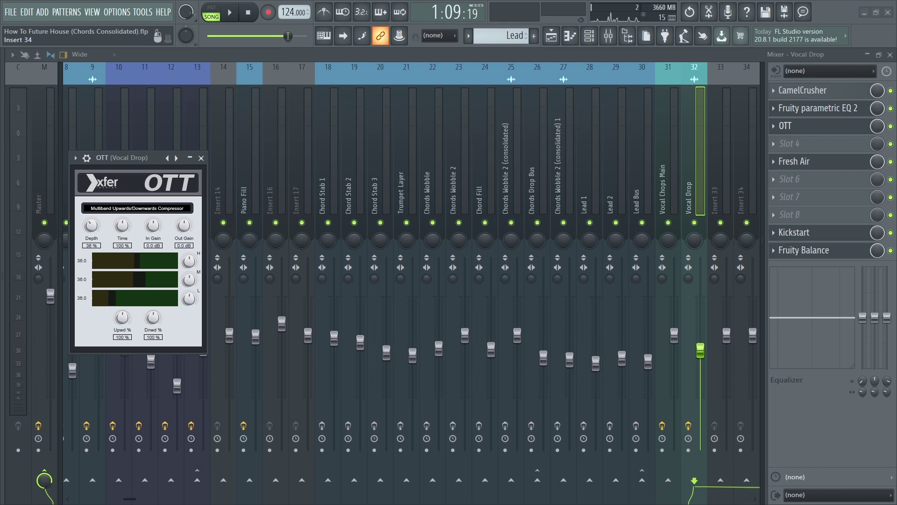
pyautogui.click(794, 161)
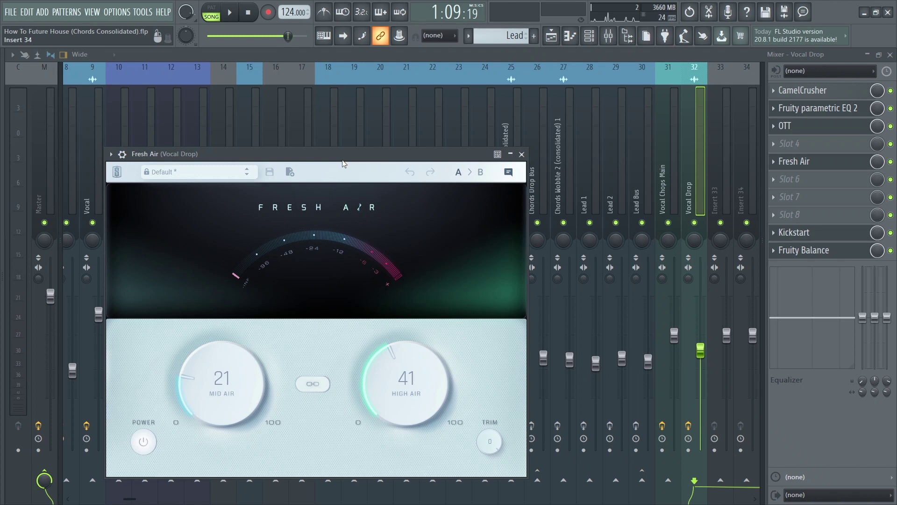
pyautogui.click(776, 233)
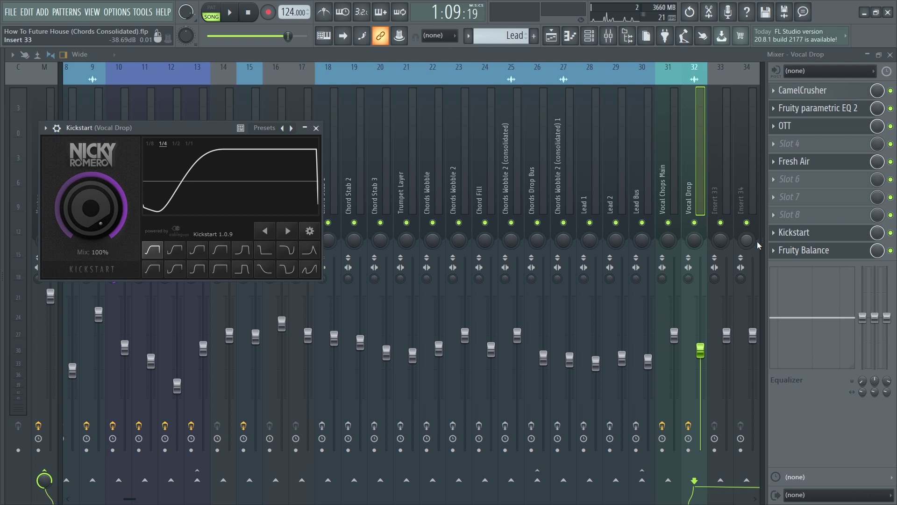
# From bar 37, play the Bass Drop and its volume automation on Tracks 19 and 20, and the soloed Chords Consolidated on Track 24.
pyautogui.press('F5')
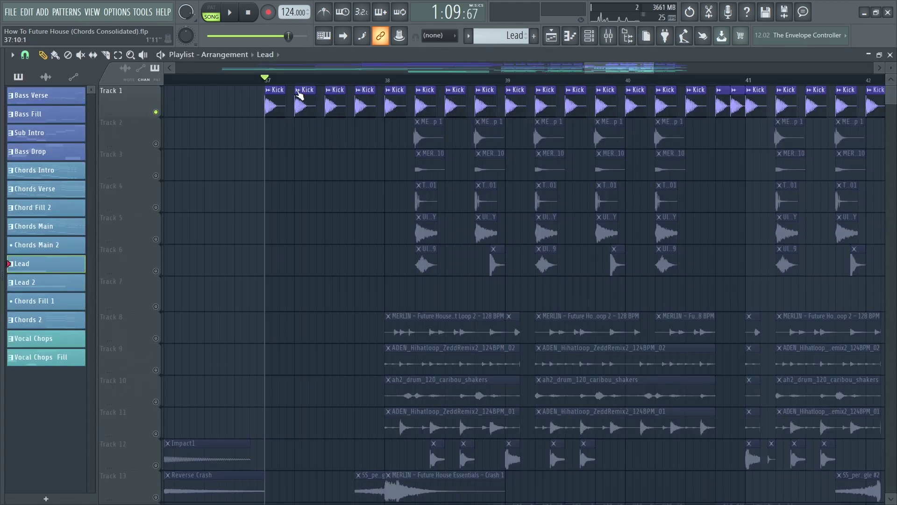
pyautogui.scroll(-6, 332, 170)
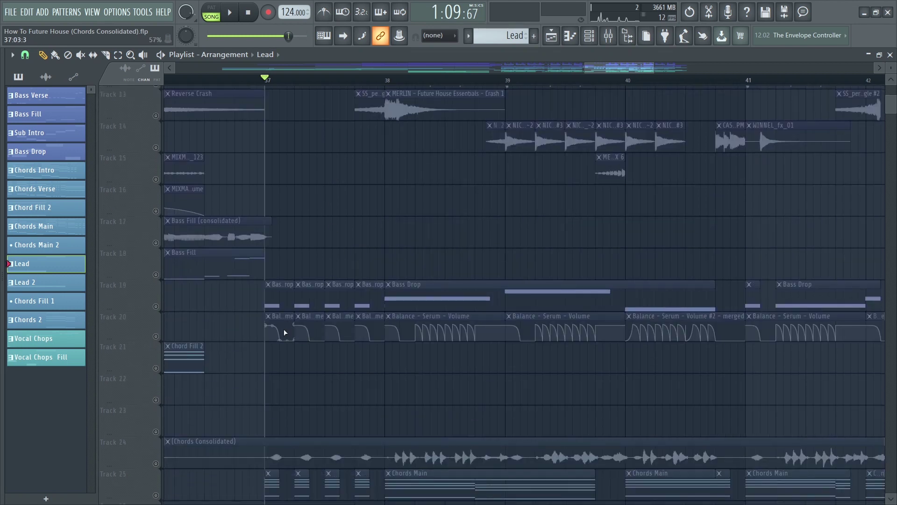
pyautogui.scroll(1, 285, 332)
pyautogui.click(155, 336)
pyautogui.click(156, 307)
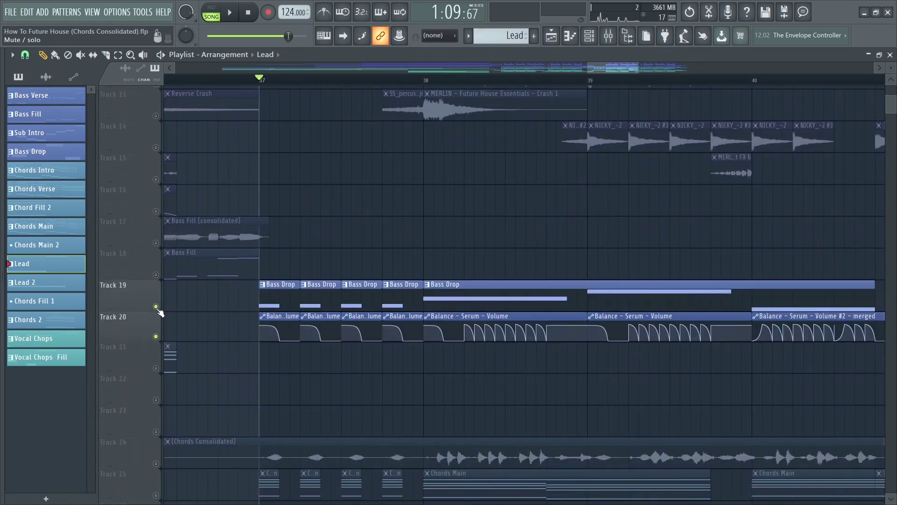
pyautogui.press('space')
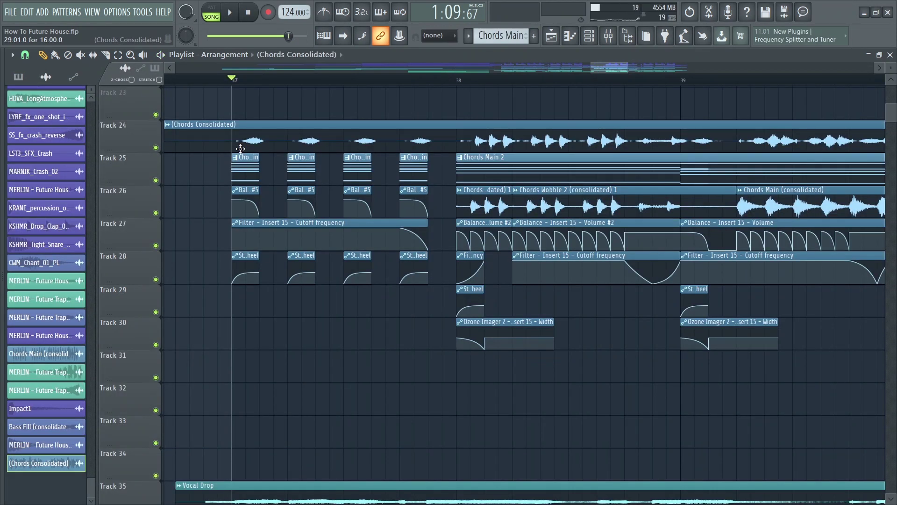
pyautogui.keyDown('ctrl'); pyautogui.click(157, 149); pyautogui.keyUp('ctrl')
pyautogui.press('space')
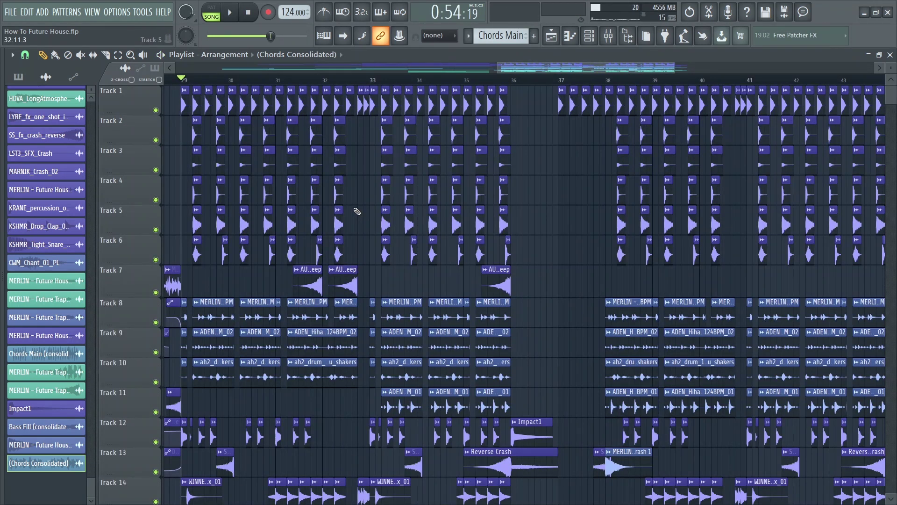
# Look through the full drop arrangement from bar 29, going down from the drum tracks to the bass, chord and lead tracks.
pyautogui.scroll(-8, 356, 211)
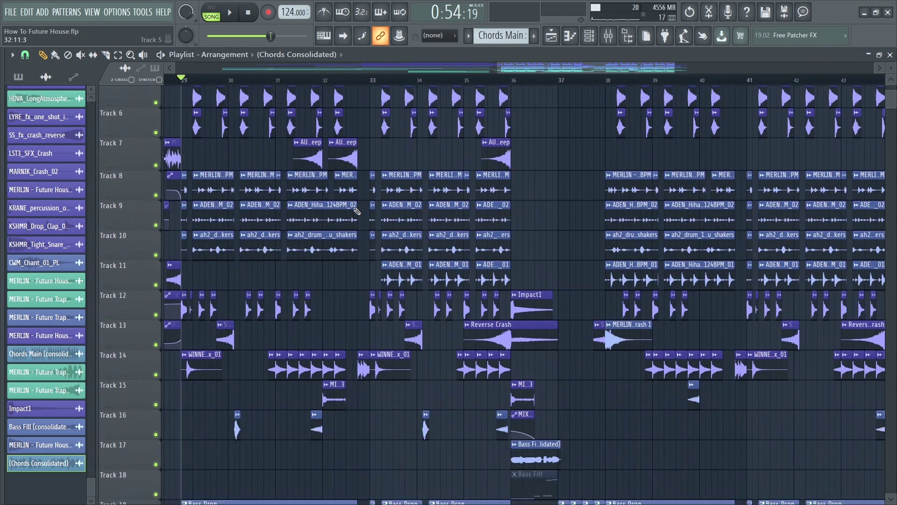
pyautogui.scroll(-3, 357, 211)
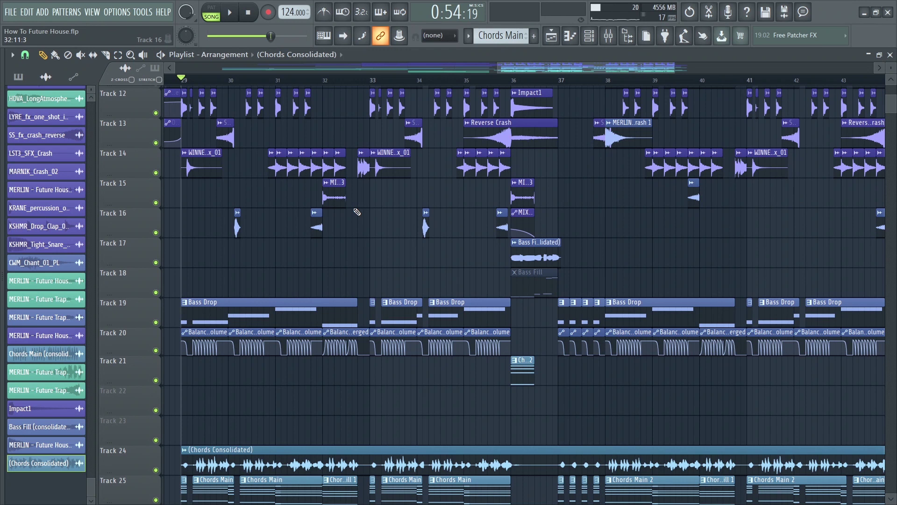
pyautogui.scroll(-3, 356, 212)
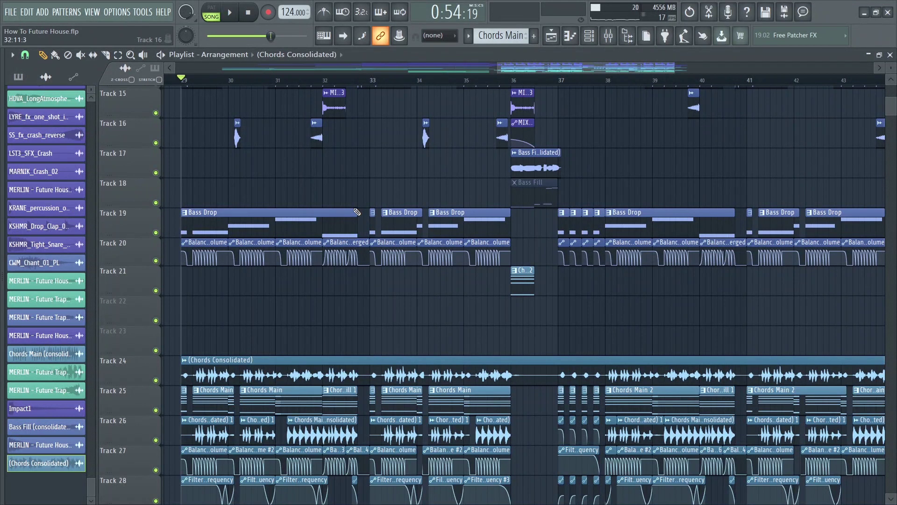
pyautogui.scroll(-4, 355, 220)
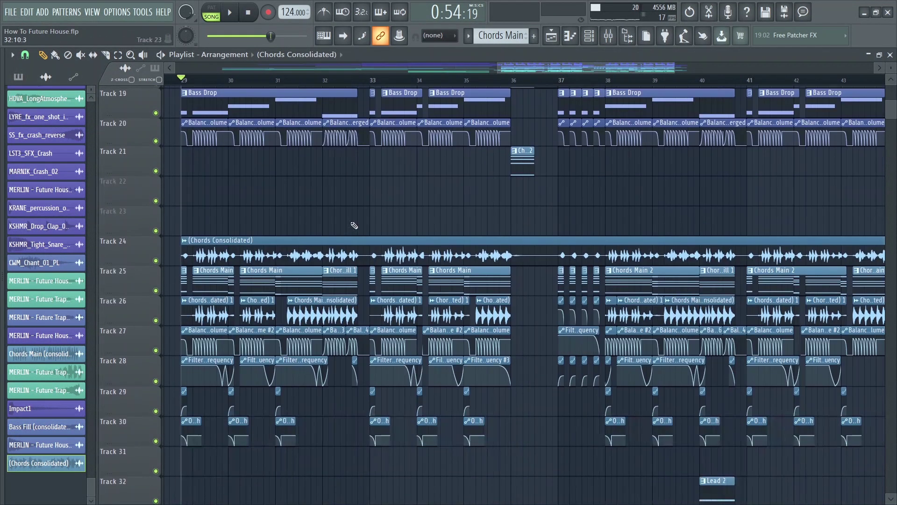